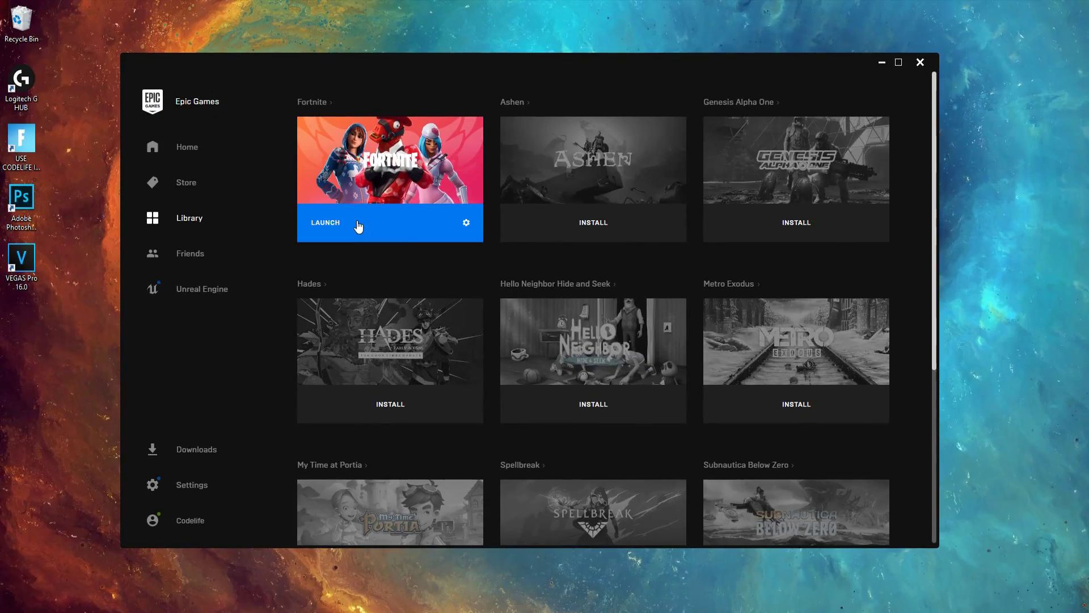
Launch Fortnite, check that its video resolution is 1920x1080, then quit the game
{"action": "left_click", "coordinate": [356, 222]}
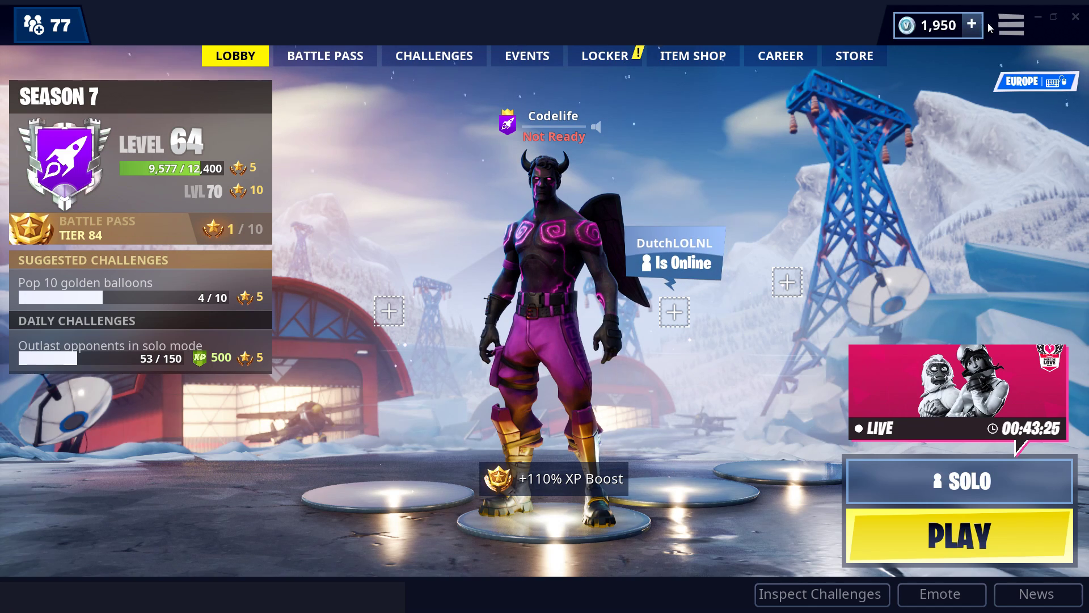
{"action": "key", "text": "Escape"}
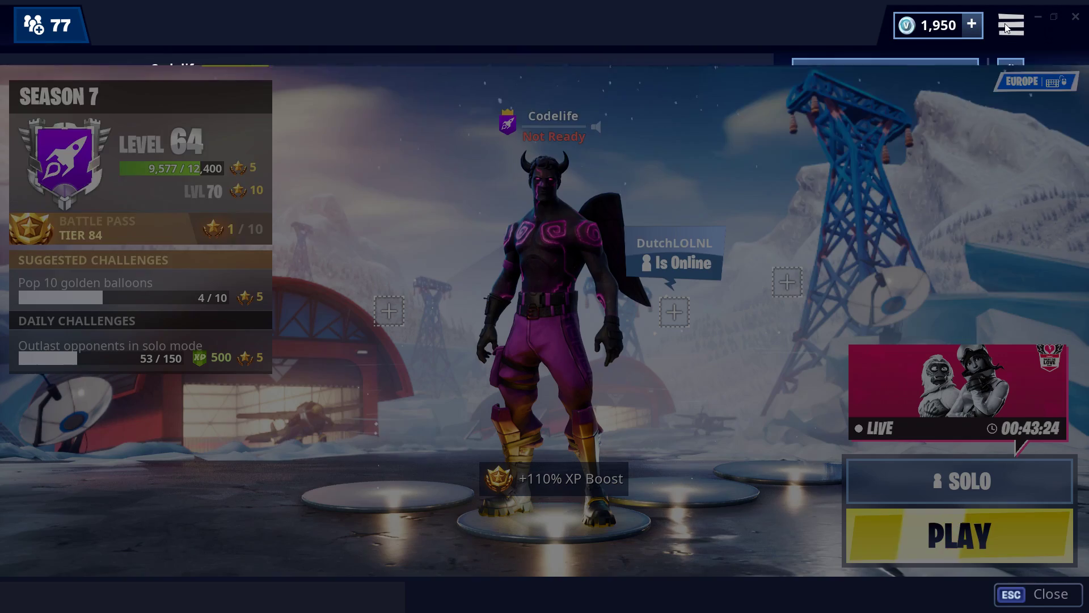
{"action": "left_click", "coordinate": [1009, 141]}
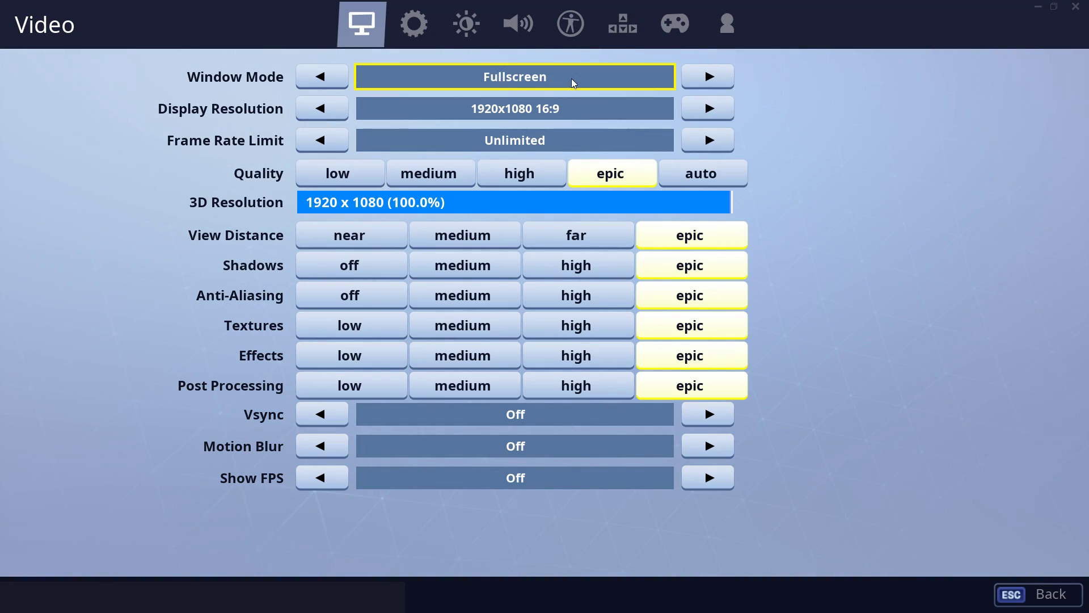
{"action": "key", "text": "Escape"}
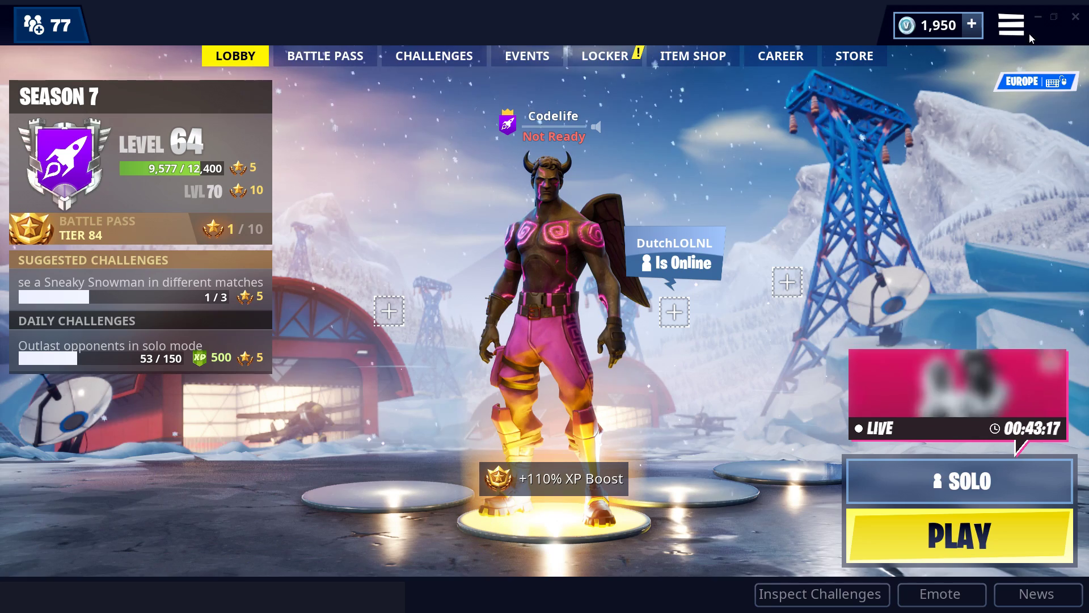
{"action": "key", "text": "alt+F4"}
{"action": "left_click", "coordinate": [681, 449]}
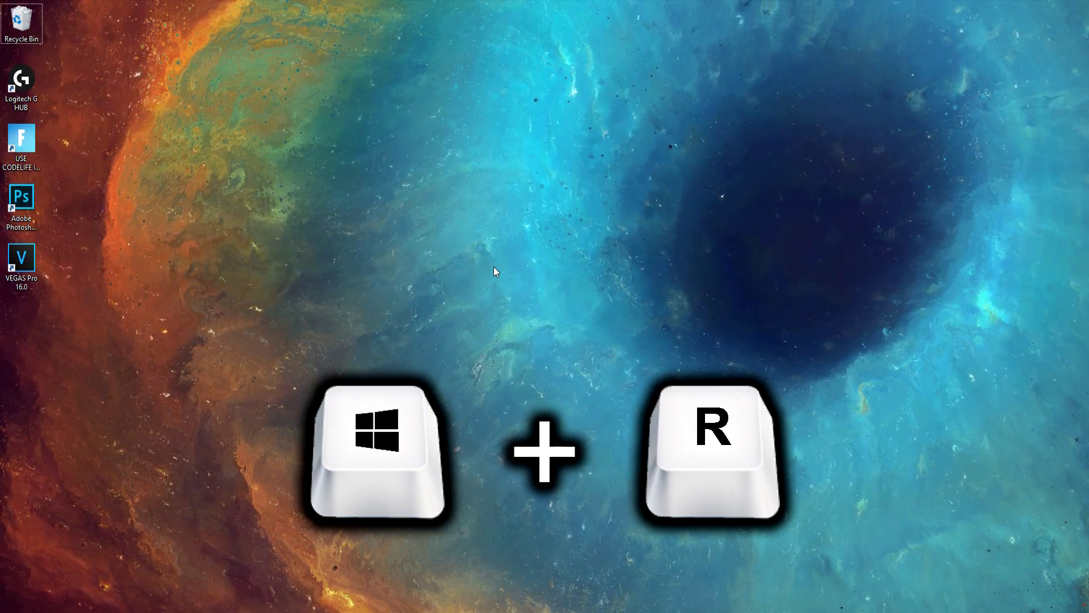
Open %localappdata% in File Explorer via the Run prompt
{"action": "key", "text": "super+r"}
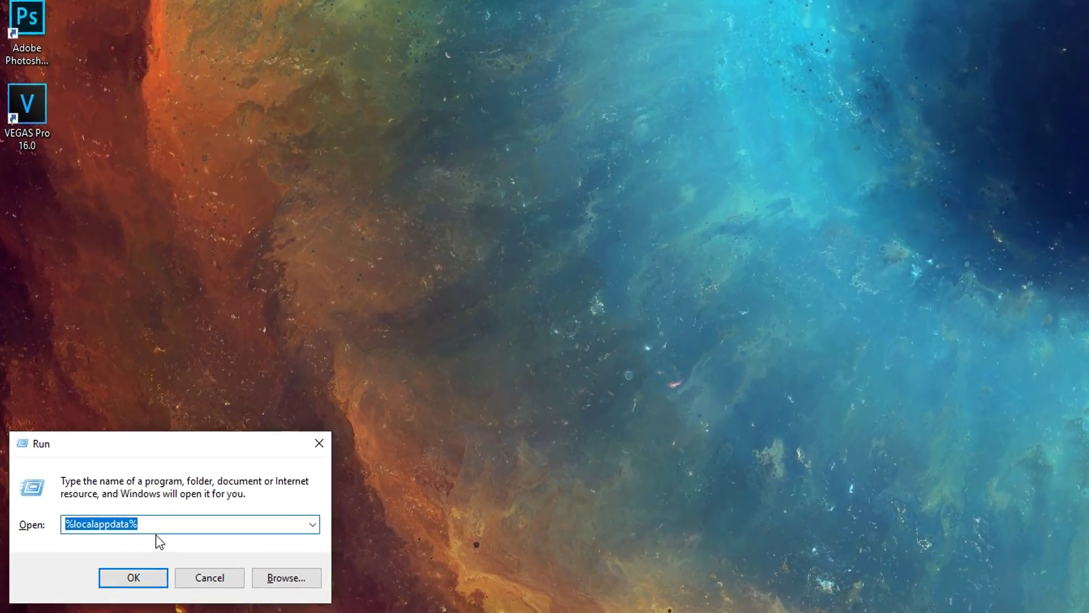
{"action": "left_click", "coordinate": [157, 521]}
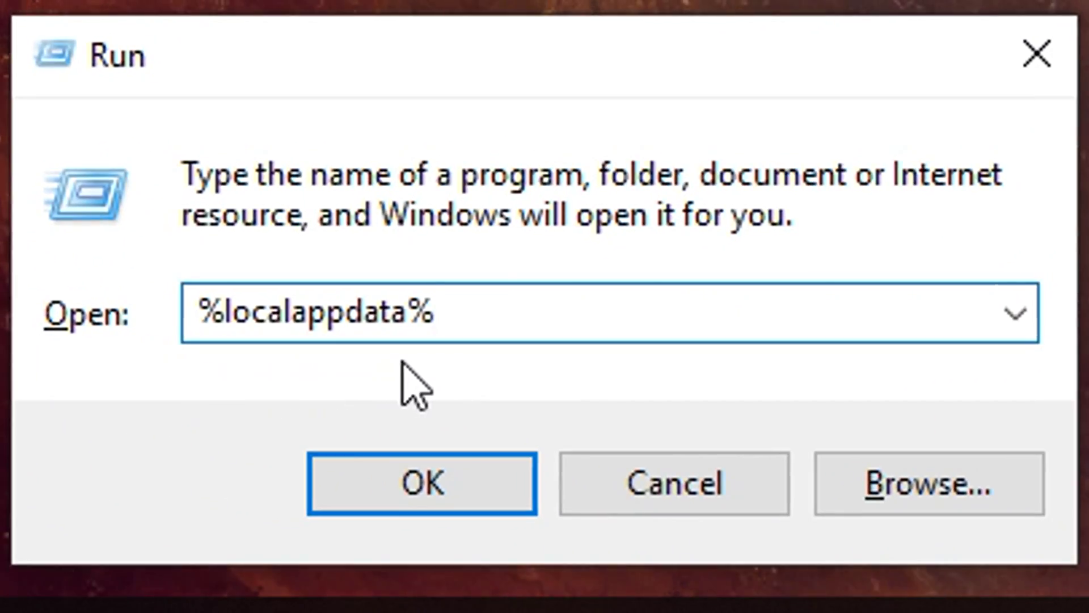
{"action": "left_click", "coordinate": [479, 487]}
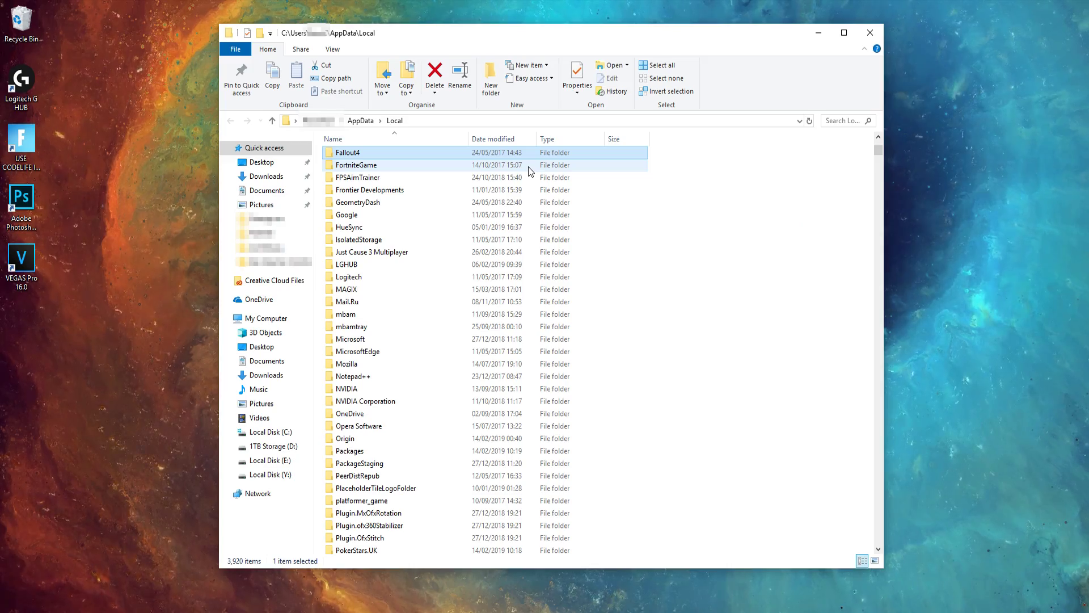
Browse into FortniteGame > Saved > Config > WindowsClient
{"action": "double_click", "coordinate": [529, 166]}
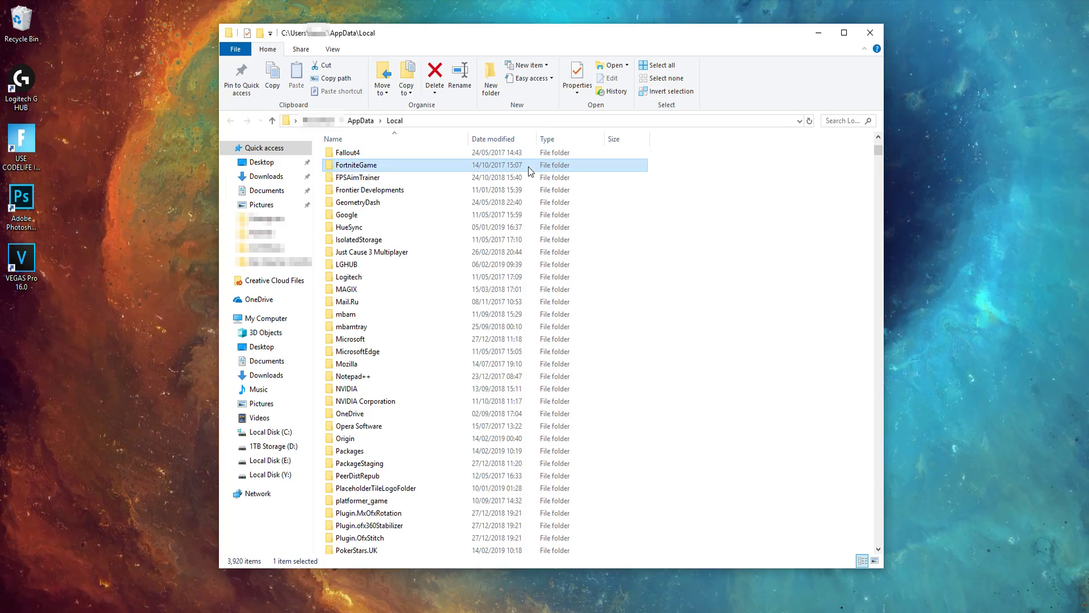
{"action": "double_click", "coordinate": [464, 154]}
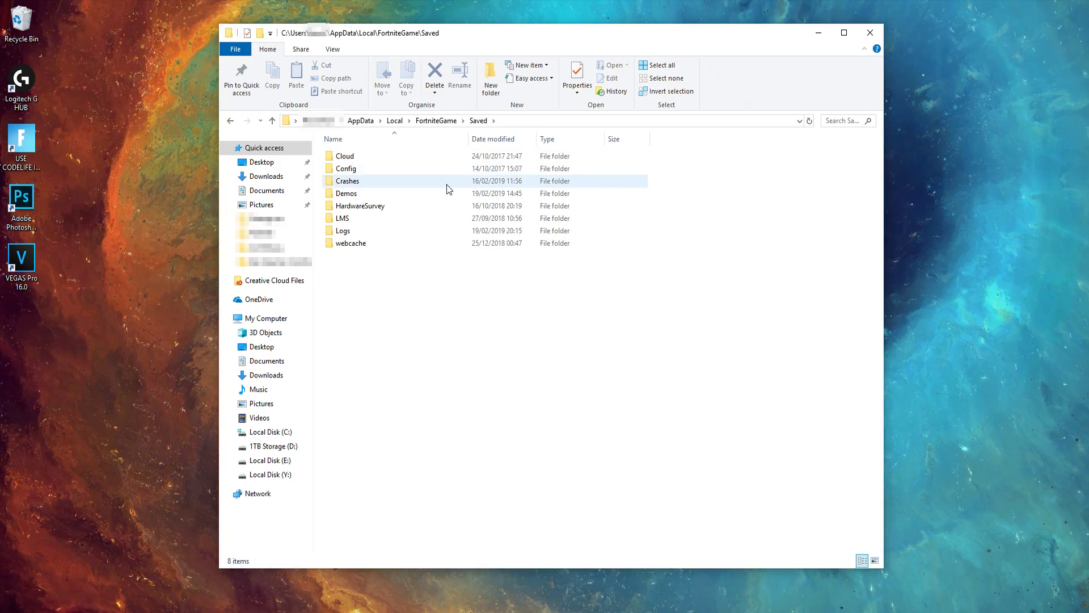
{"action": "double_click", "coordinate": [430, 169]}
{"action": "double_click", "coordinate": [431, 170]}
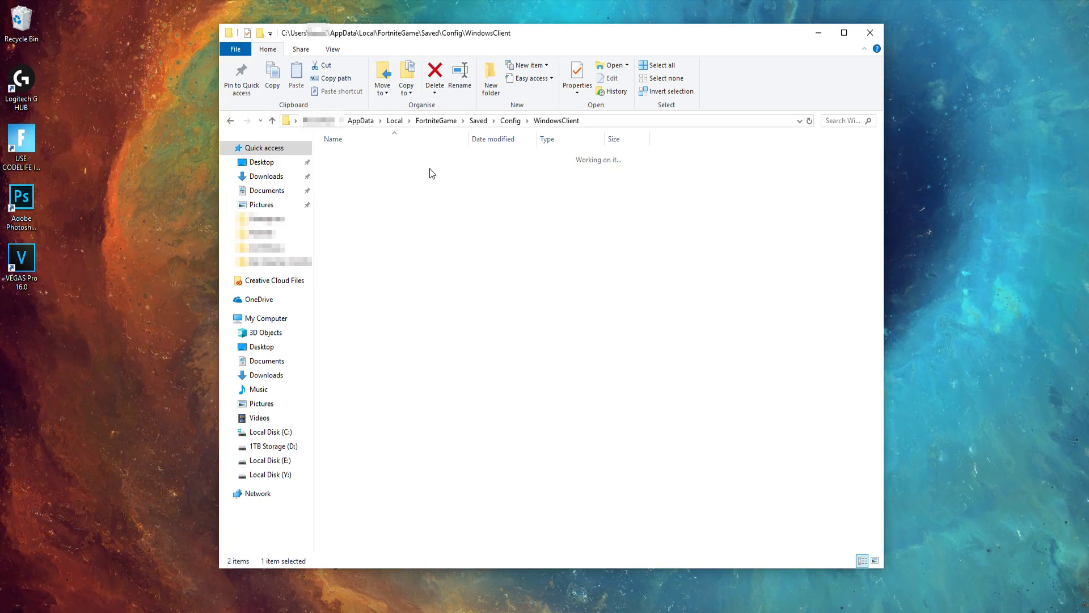
Confirm GameUserSettings.ini is not read-only, then open it in Notepad
{"action": "left_click", "coordinate": [402, 267]}
{"action": "right_click", "coordinate": [402, 268]}
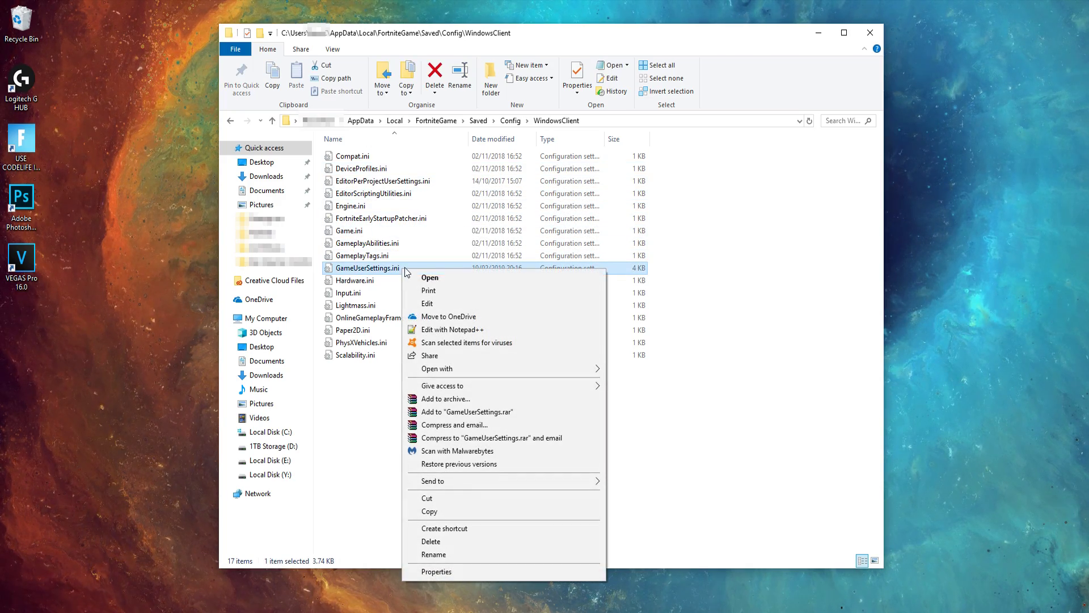
{"action": "left_click", "coordinate": [450, 571]}
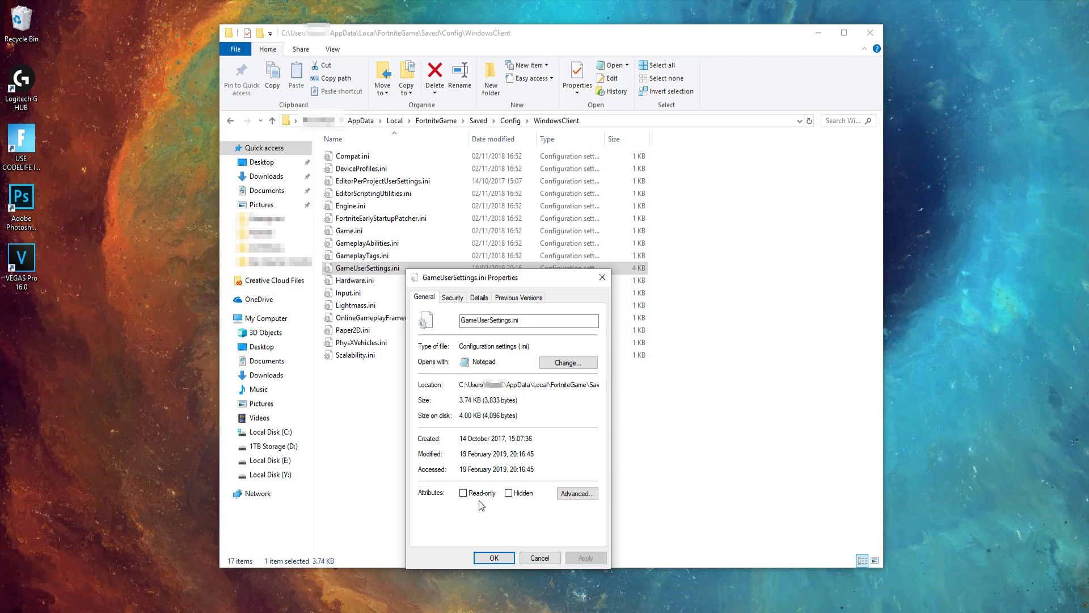
{"action": "left_click", "coordinate": [494, 557]}
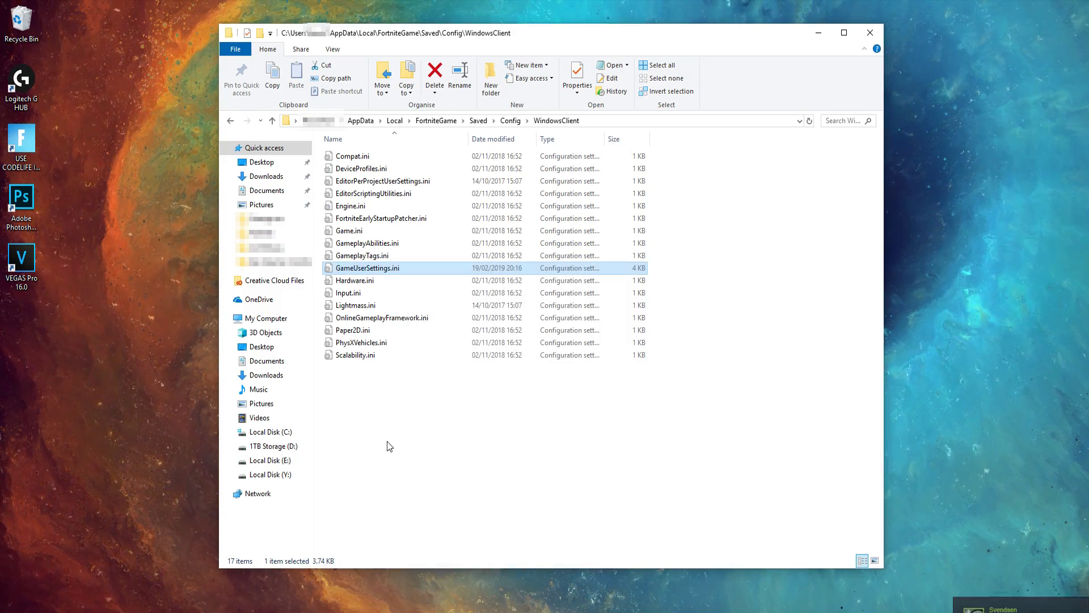
{"action": "key", "text": "Return"}
Scroll to the end of GameUserSettings.ini and find the ResolutionSizeX value 1920
{"action": "scroll", "coordinate": [442, 140], "scroll_direction": "down", "scroll_amount": 1}
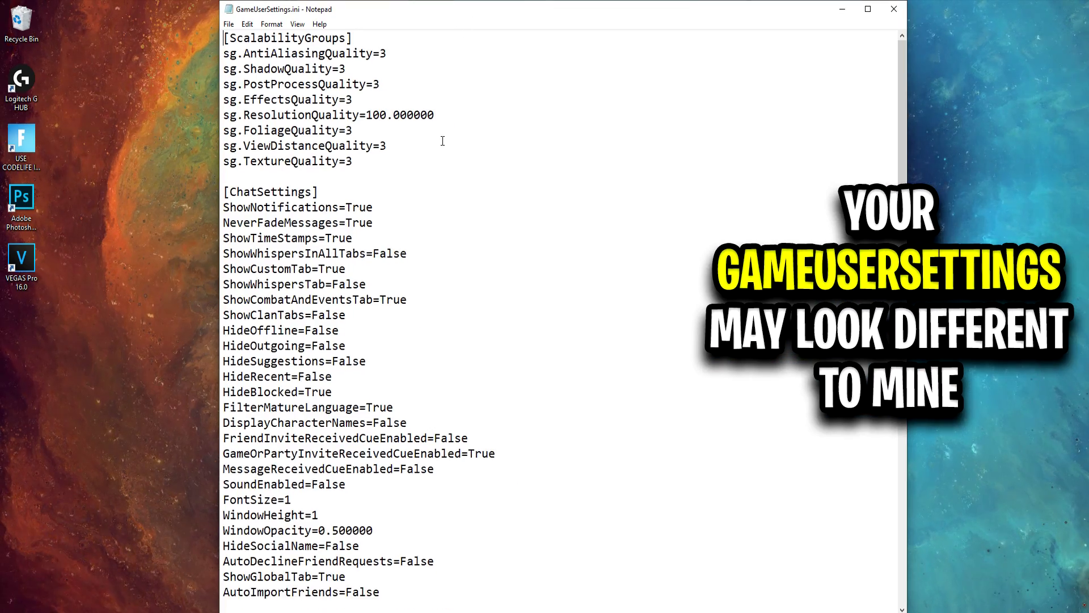
{"action": "scroll", "coordinate": [397, 176], "scroll_direction": "down", "scroll_amount": 20}
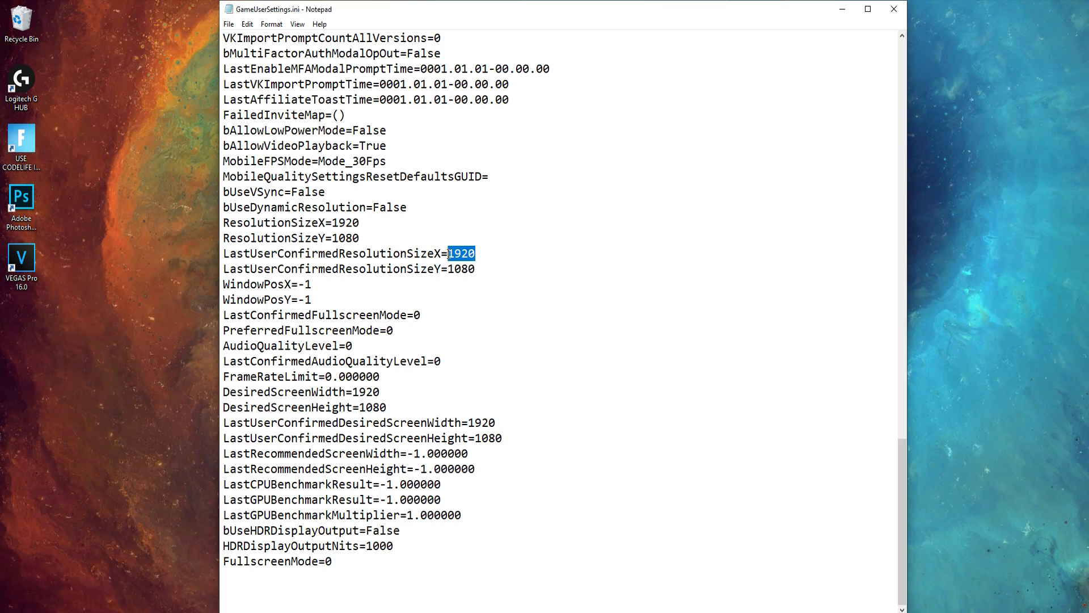
{"action": "left_click_drag", "start_coordinate": [363, 222], "coordinate": [348, 221]}
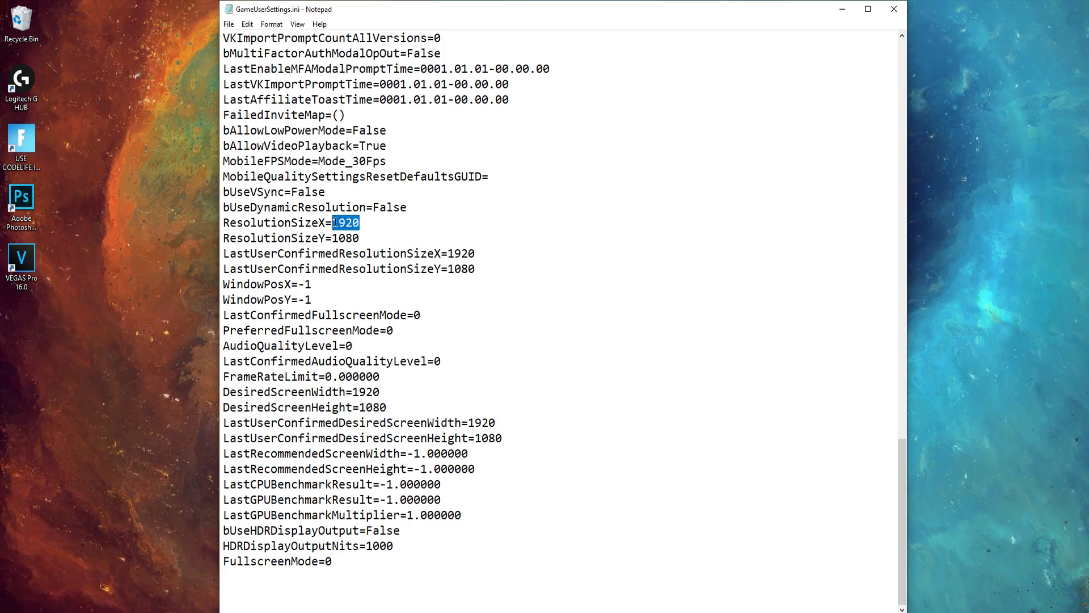
{"action": "left_click", "coordinate": [525, 221]}
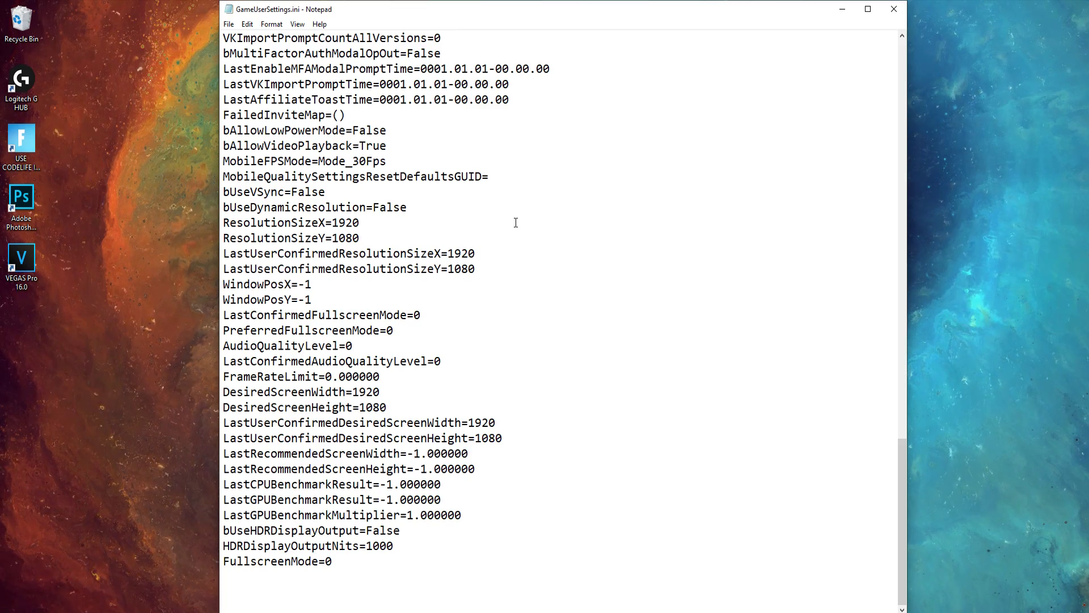
{"action": "key", "text": "ctrl+h"}
Replace every 1920 in GameUserSettings.ini with 1444
{"action": "left_click_drag", "start_coordinate": [386, 79], "coordinate": [753, 158]}
{"action": "left_click", "coordinate": [685, 177]}
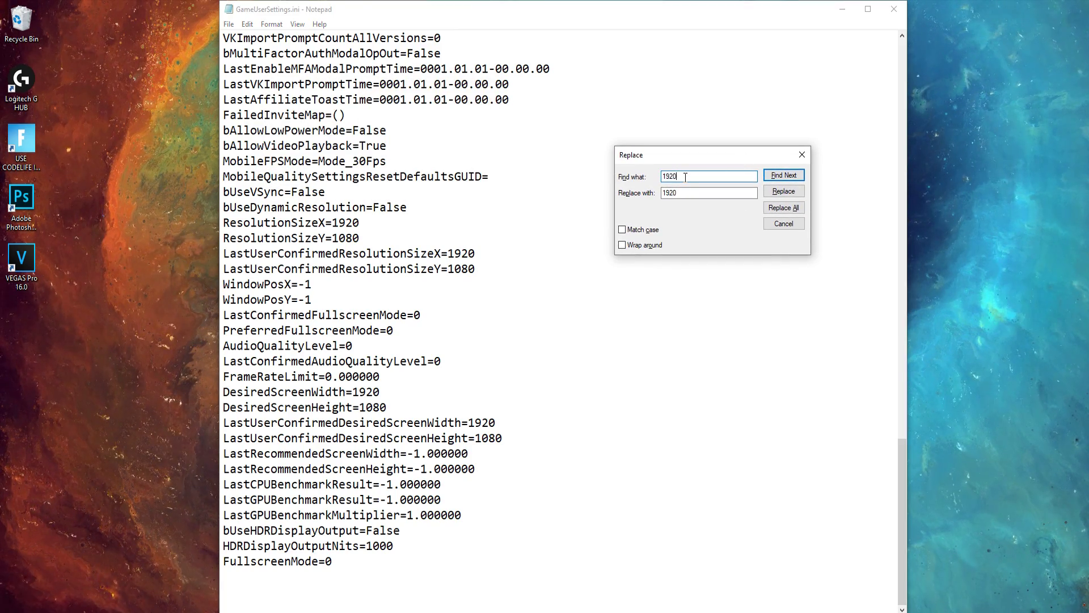
{"action": "key", "text": "BackSpace"}
{"action": "double_click", "coordinate": [677, 193]}
{"action": "key", "text": "BackSpace"}
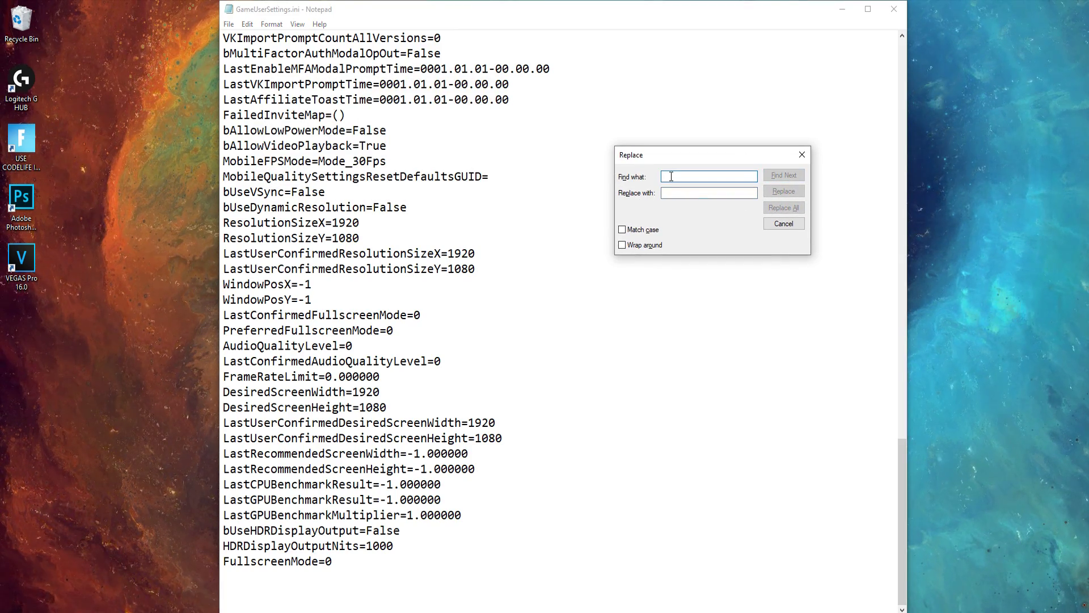
{"action": "type", "text": "1444"}
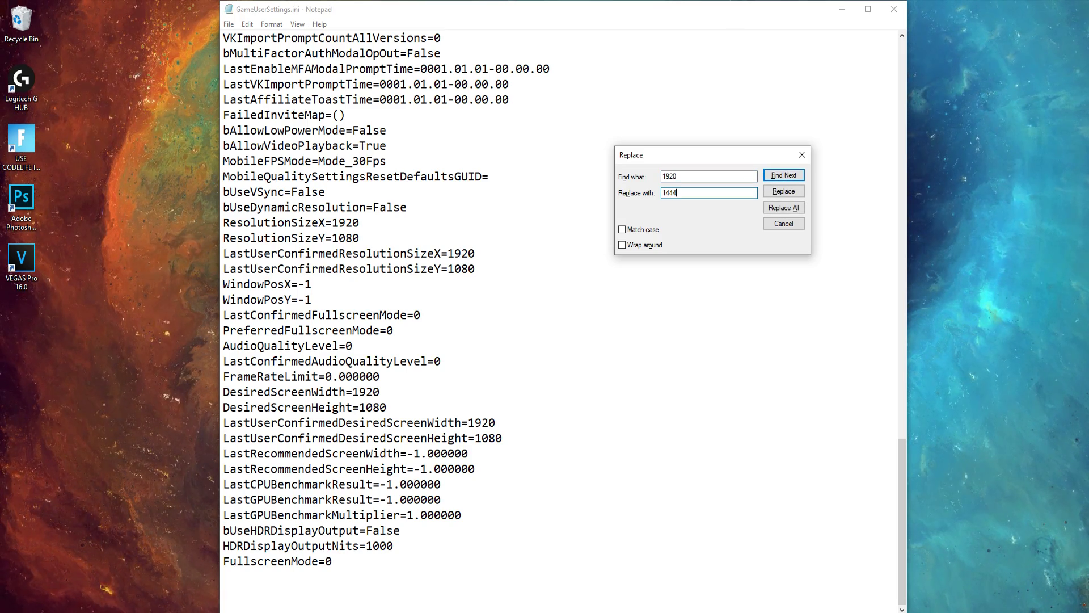
{"action": "left_click", "coordinate": [785, 207]}
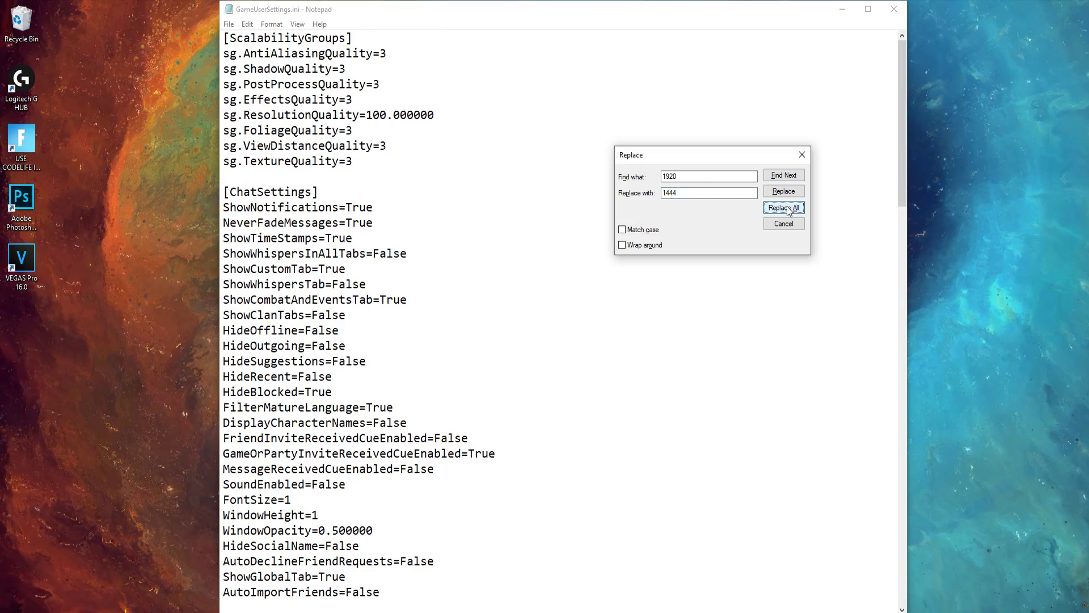
{"action": "left_click", "coordinate": [802, 154]}
Save the edited GameUserSettings.ini
{"action": "scroll", "coordinate": [624, 262], "scroll_direction": "down", "scroll_amount": 20}
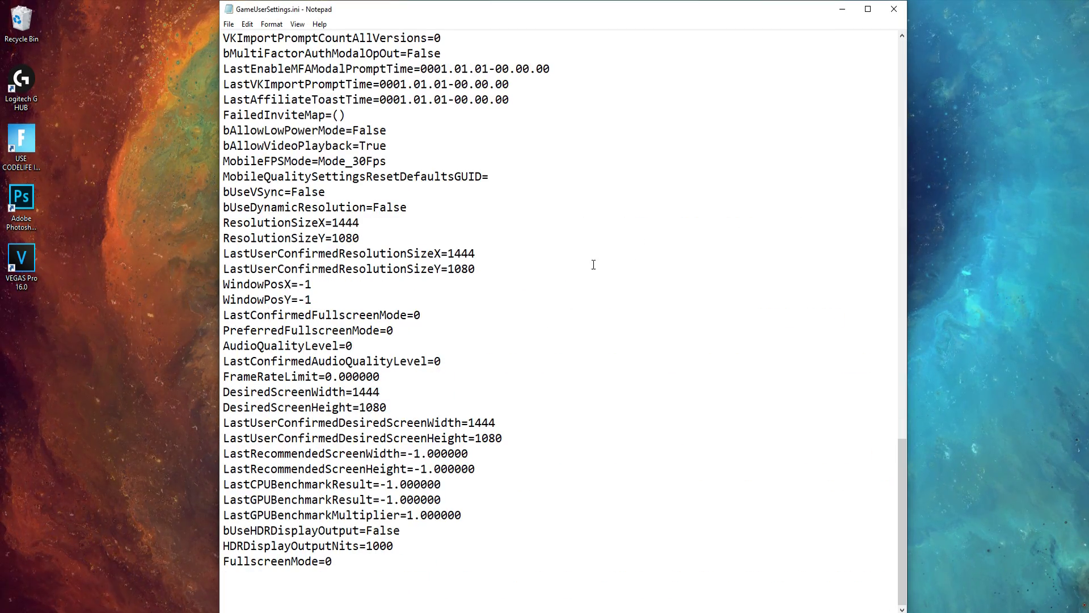
{"action": "left_click", "coordinate": [229, 24]}
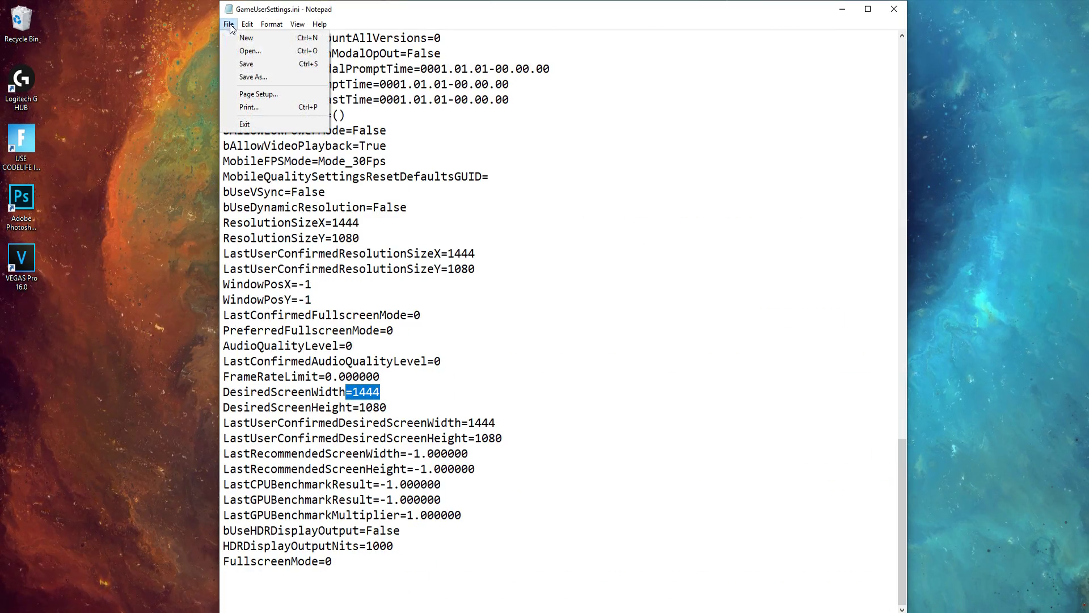
{"action": "left_click", "coordinate": [246, 64]}
Close Notepad, make GameUserSettings.ini Read-only, and close File Explorer
{"action": "left_click", "coordinate": [894, 9]}
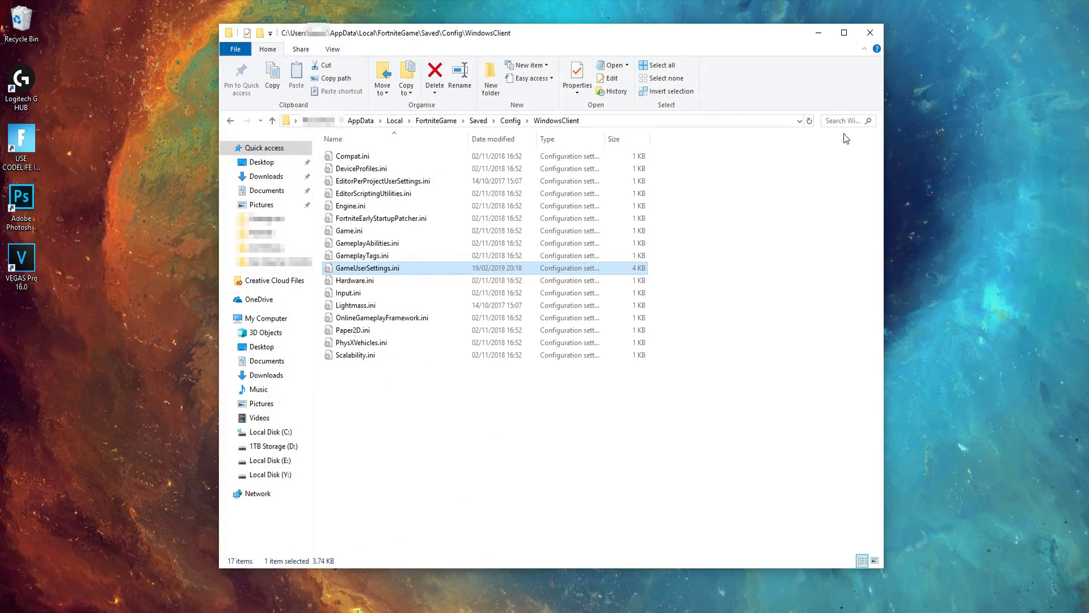
{"action": "right_click", "coordinate": [441, 271]}
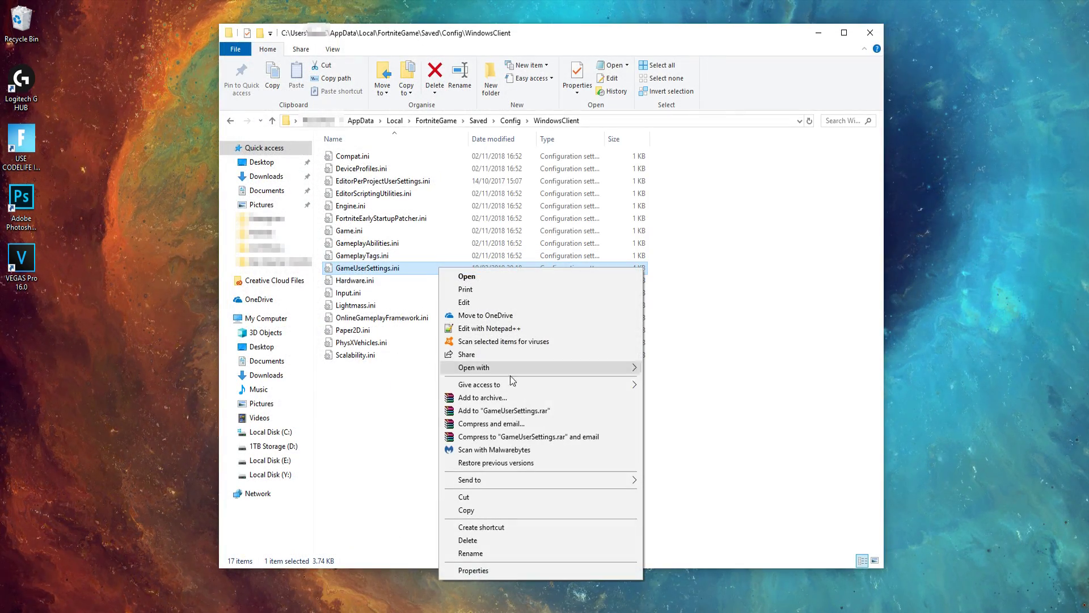
{"action": "left_click", "coordinate": [488, 570]}
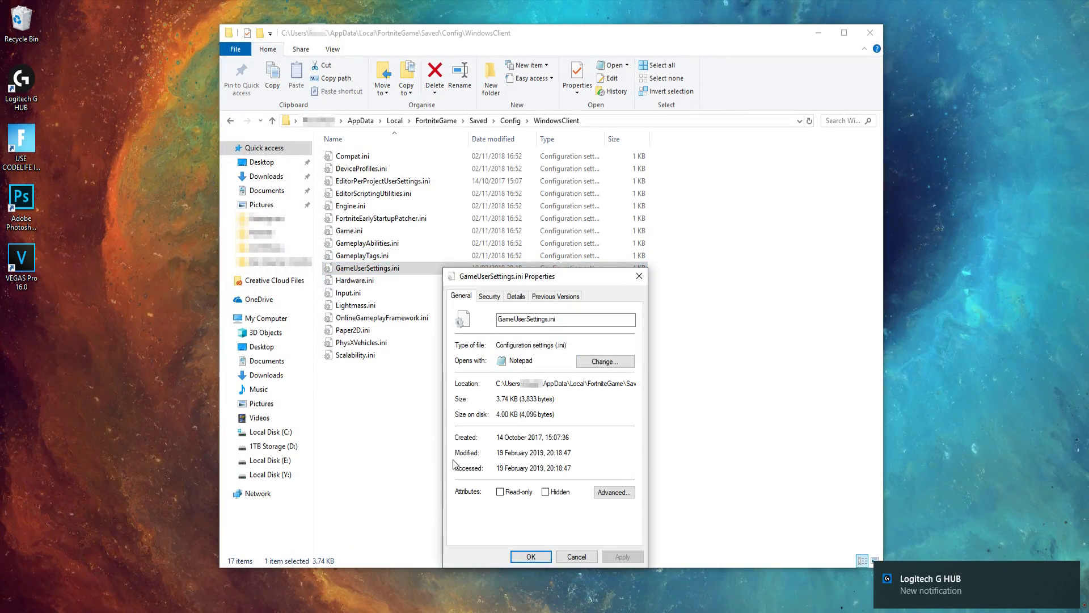
{"action": "left_click", "coordinate": [500, 492]}
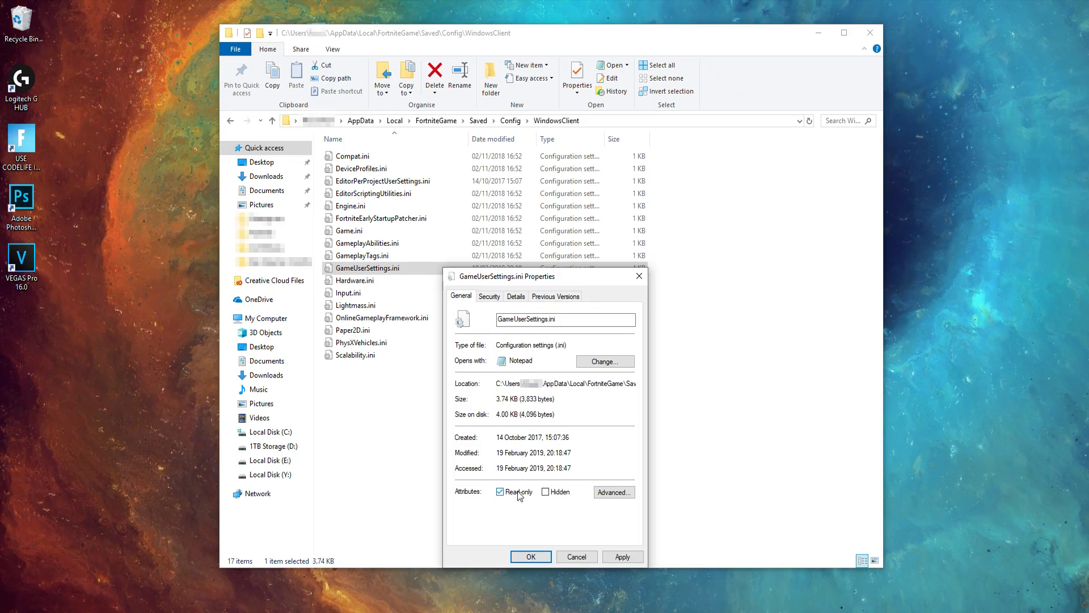
{"action": "left_click", "coordinate": [609, 557]}
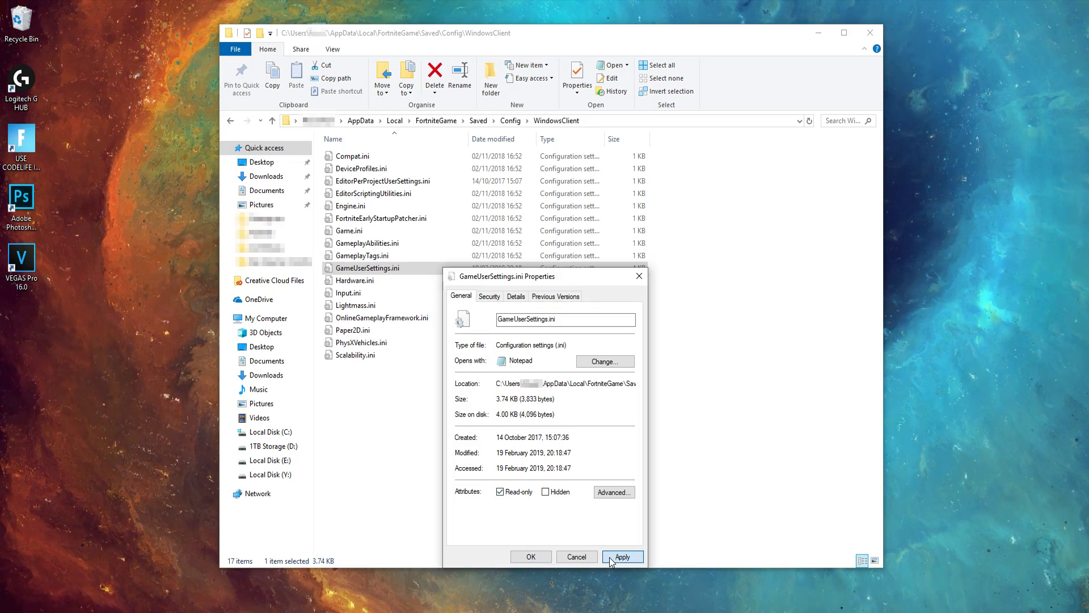
{"action": "left_click", "coordinate": [531, 556]}
{"action": "key", "text": "alt+F4"}
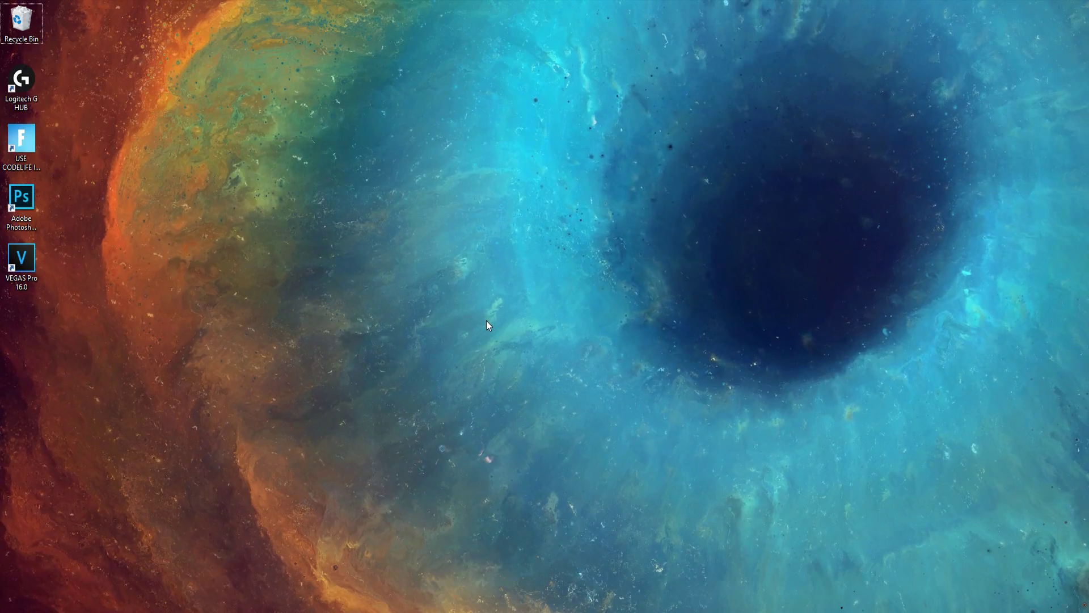
From the desktop, open NVIDIA Control Panel; create and test a 1444 × 1080, 144 Hz custom resolution
{"action": "right_click", "coordinate": [486, 321]}
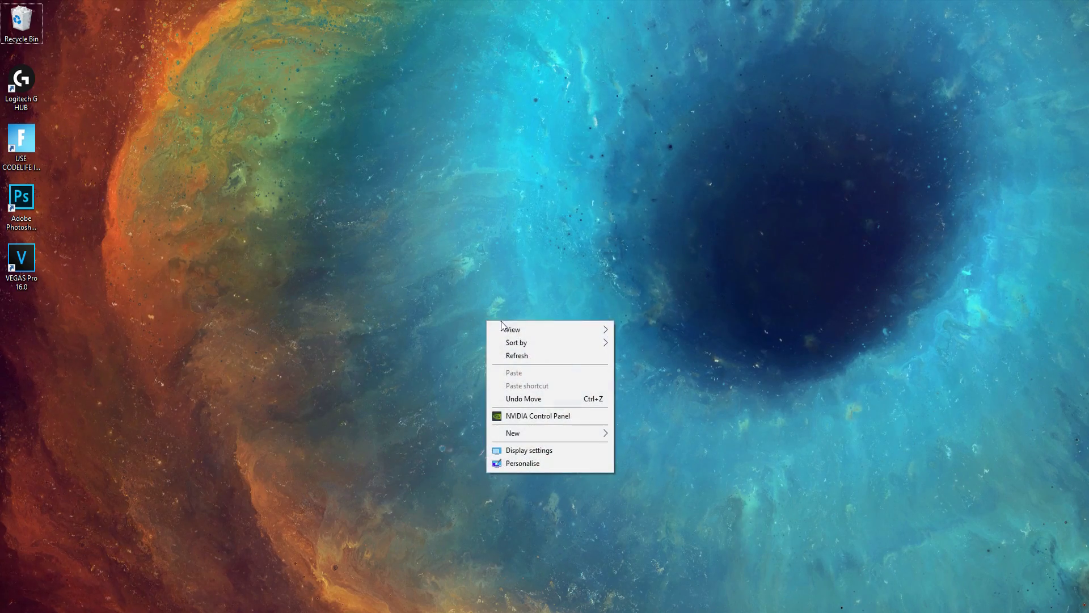
{"action": "left_click", "coordinate": [542, 417]}
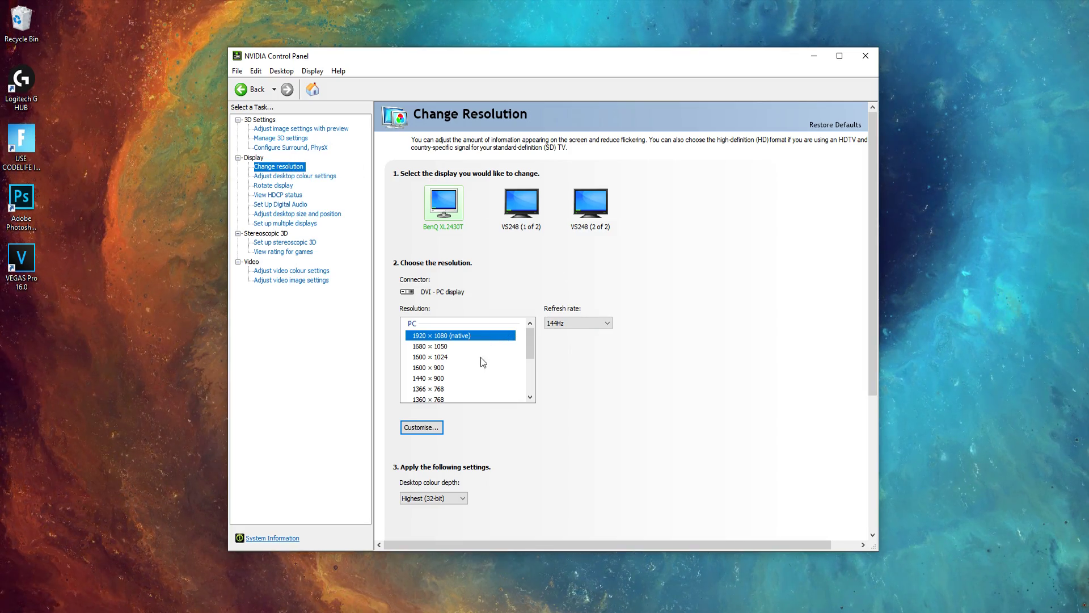
{"action": "left_click", "coordinate": [433, 430]}
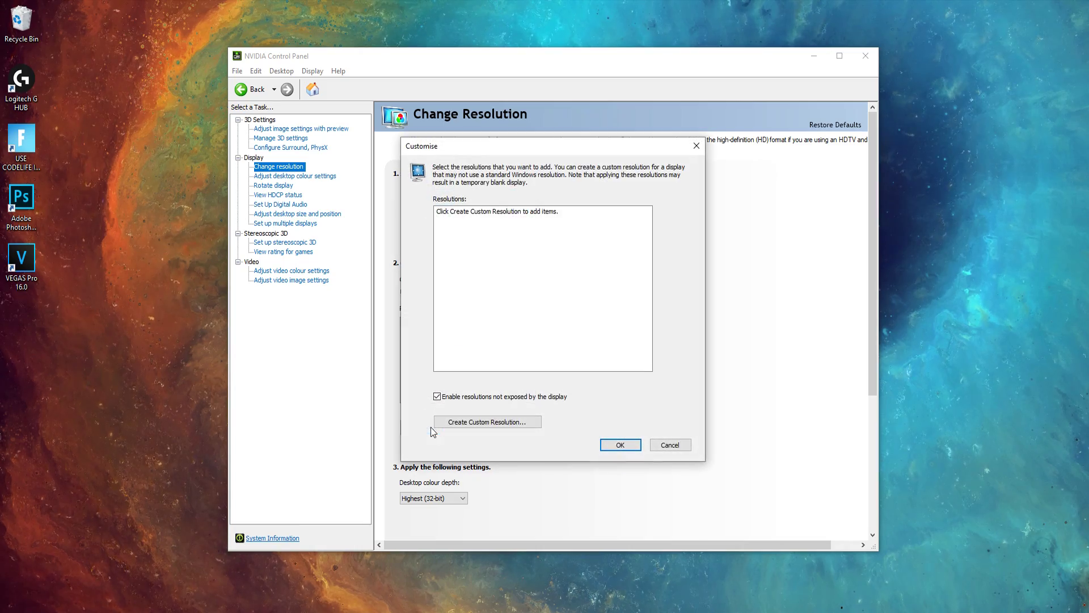
{"action": "left_click", "coordinate": [484, 420]}
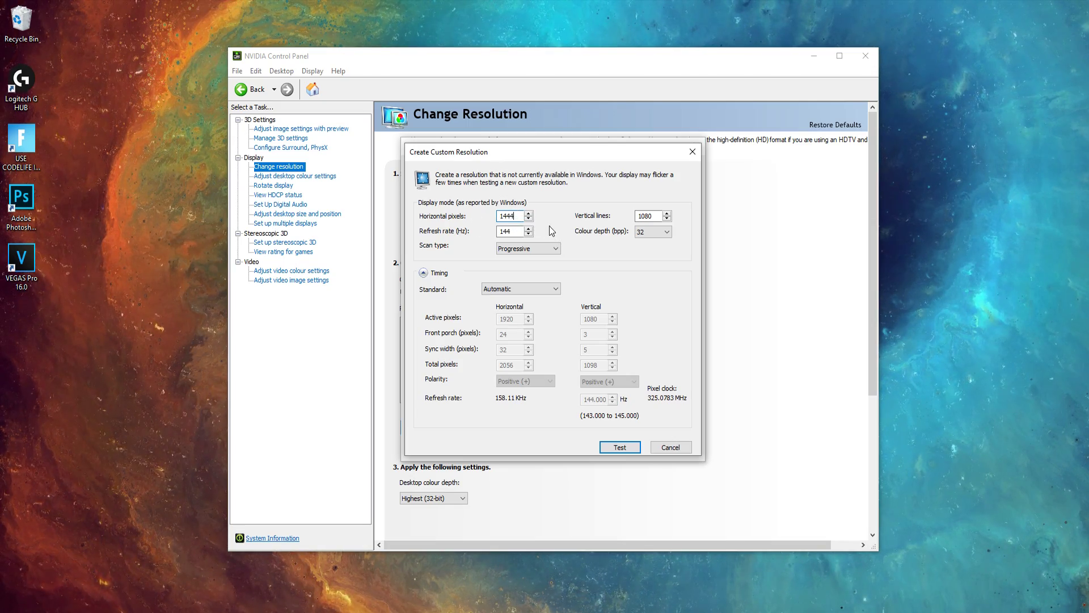
{"action": "left_click", "coordinate": [621, 448]}
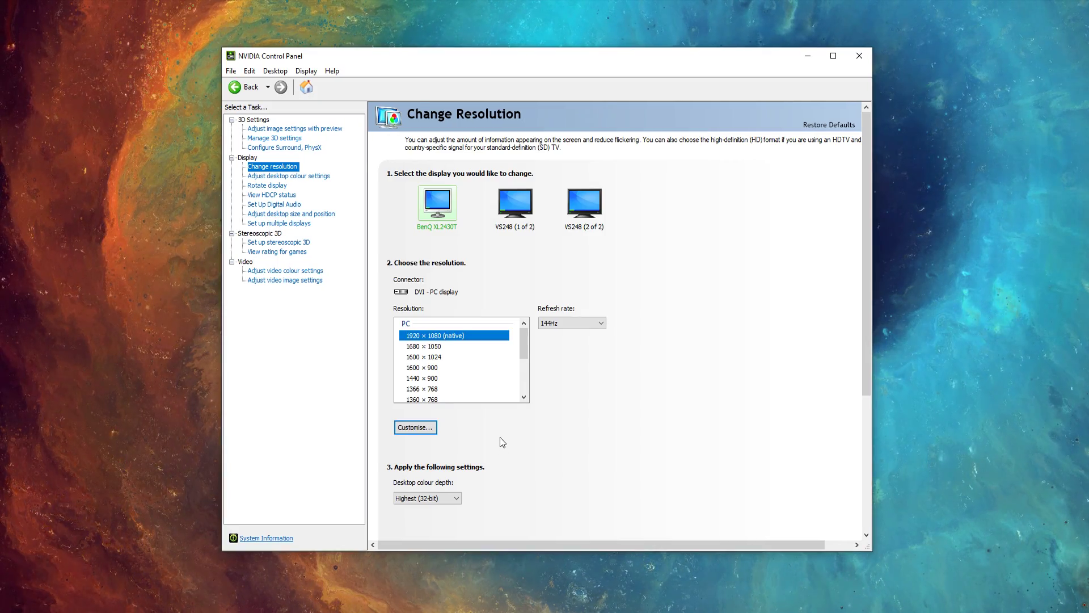
Apply the Custom 1444 × 1080 resolution to the BenQ display and keep it
{"action": "left_click", "coordinate": [453, 336]}
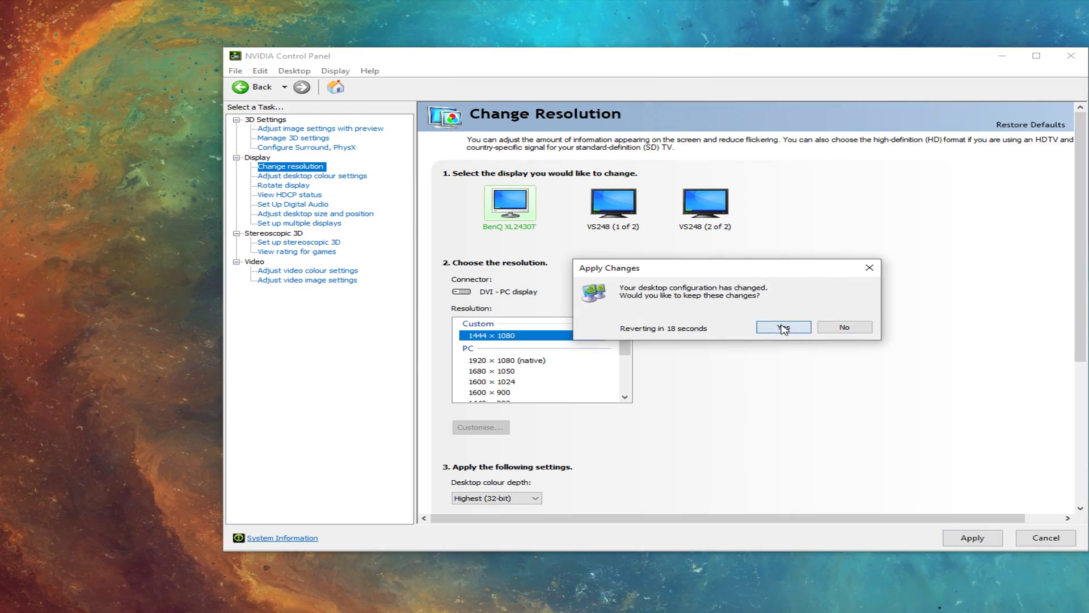
{"action": "left_click", "coordinate": [783, 327]}
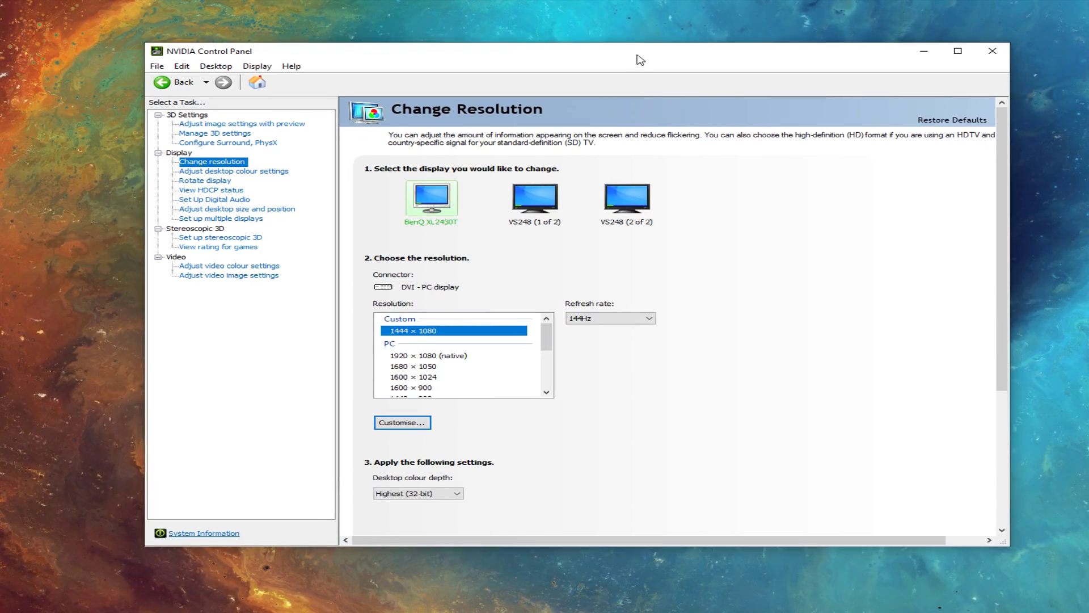
In Adjust desktop size and position, set Full-screen scaling on GPU with override enabled
{"action": "left_click", "coordinate": [258, 209]}
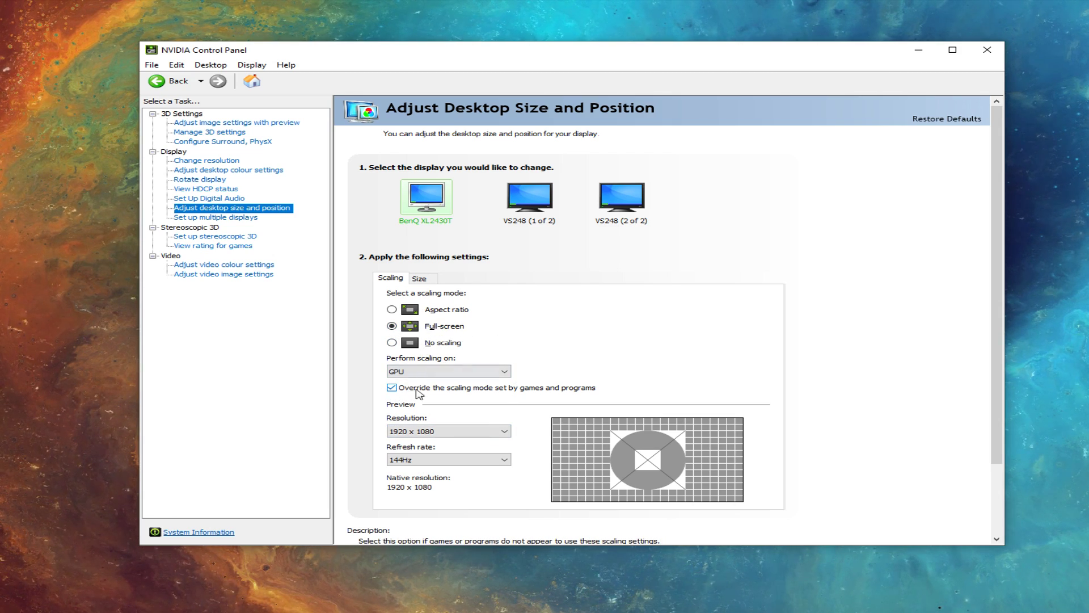
{"action": "scroll", "coordinate": [675, 397], "scroll_direction": "down", "scroll_amount": 2}
{"action": "left_click", "coordinate": [439, 268]}
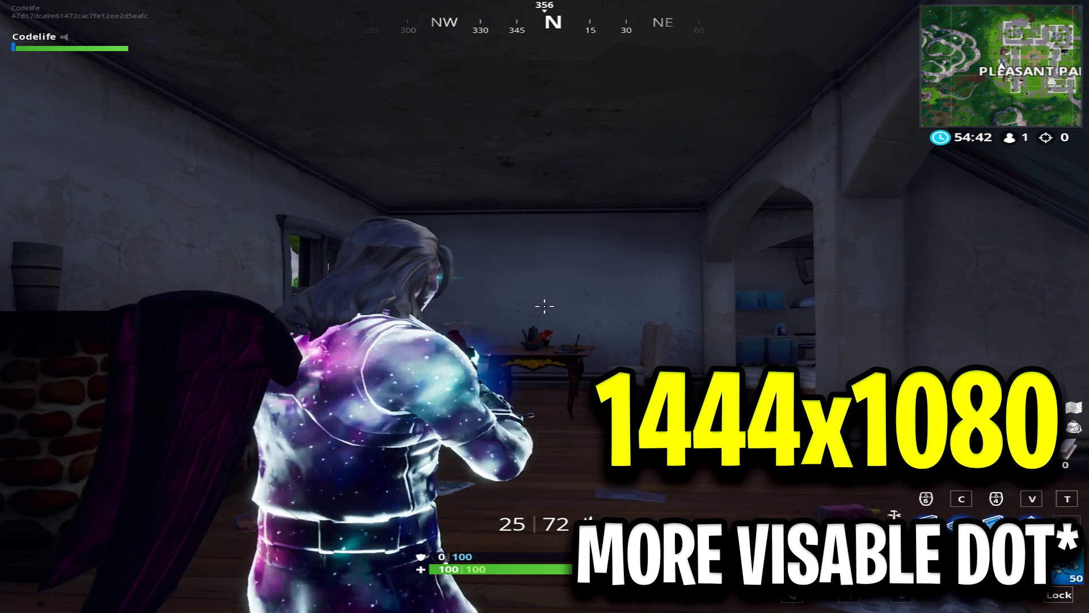
Aim down sights in a match at 1440 × 1080 and 1444 × 1080 to compare the crosshair dot
{"action": "right_click", "coordinate": [545, 306]}
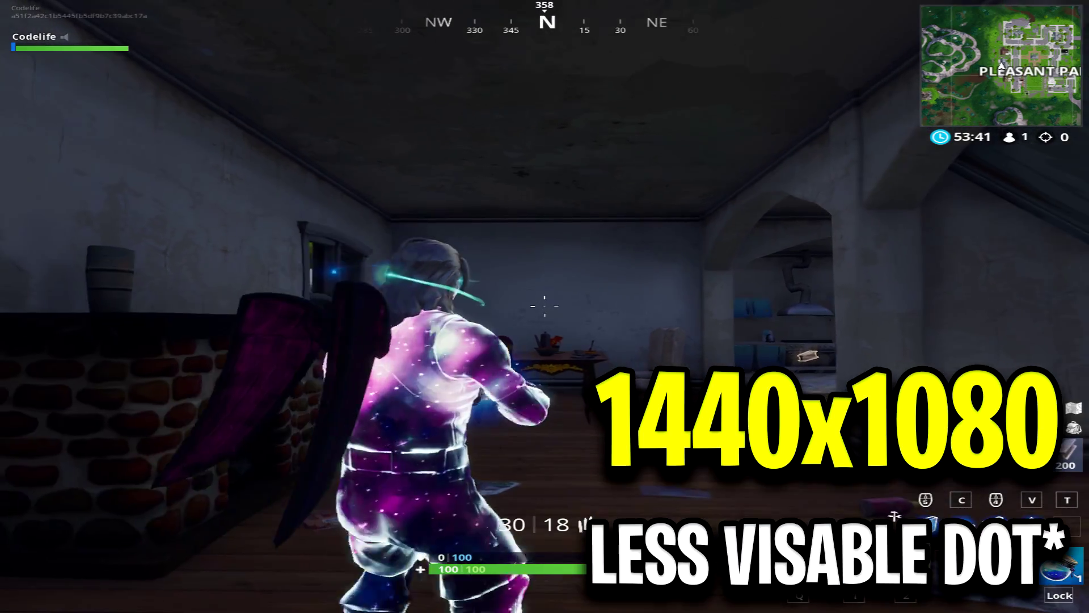
{"action": "right_click", "coordinate": [545, 306]}
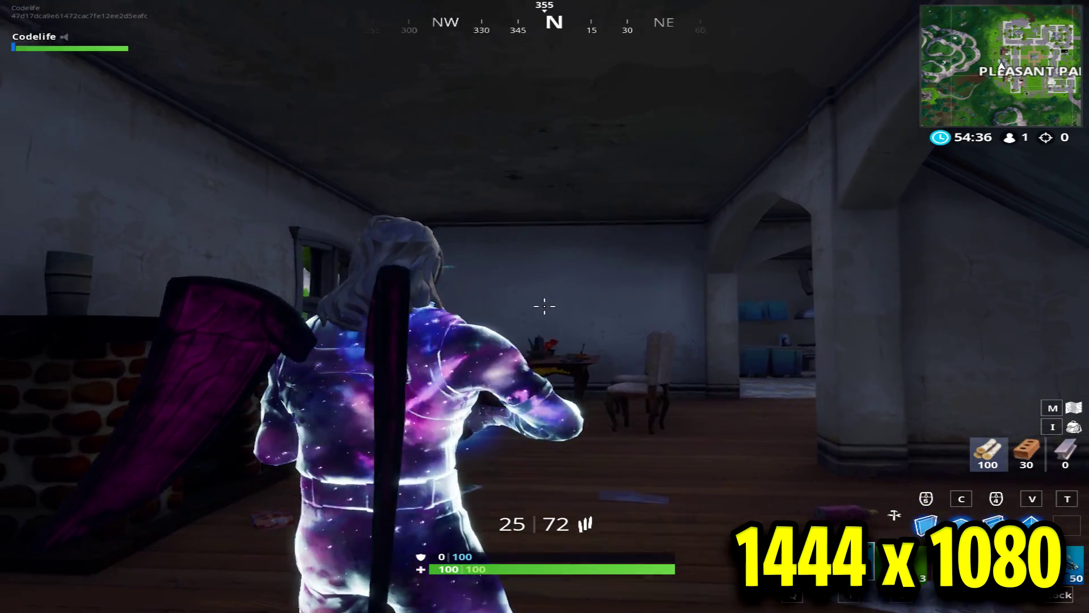
{"action": "right_click", "coordinate": [545, 306]}
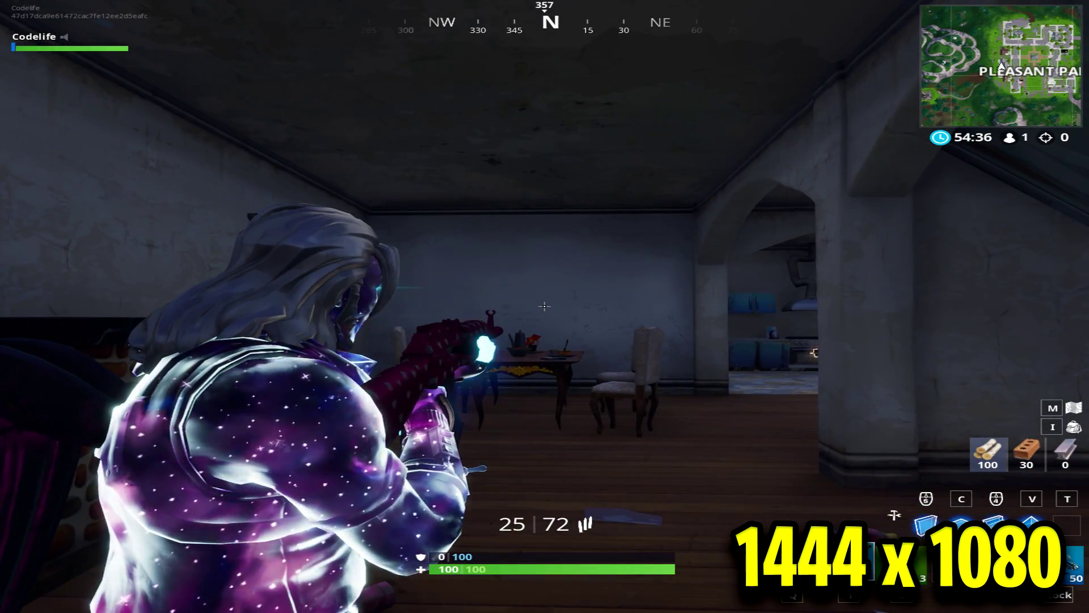
{"action": "key", "text": "1"}
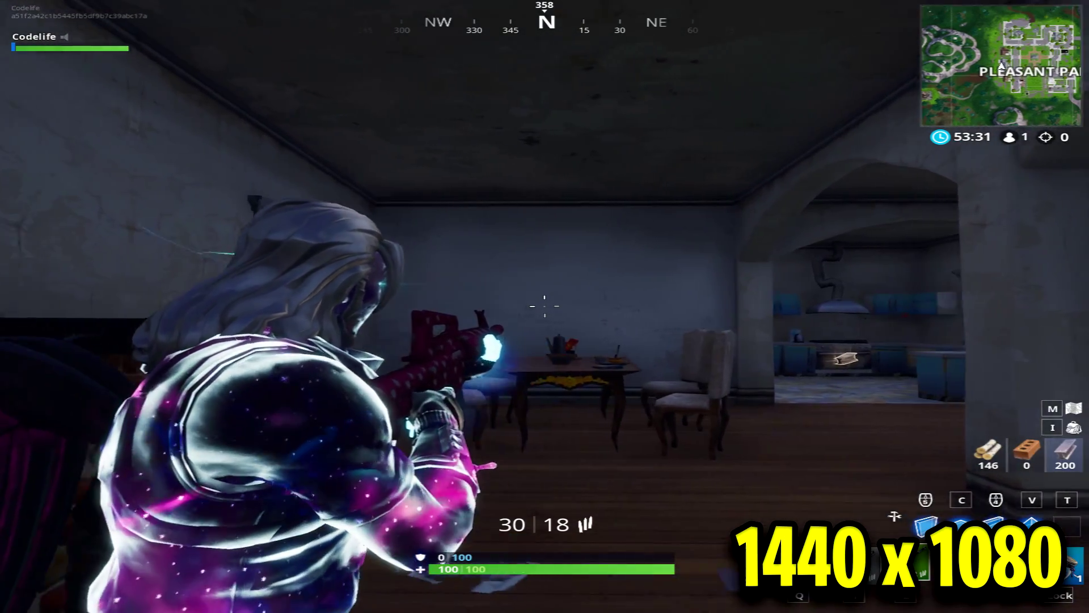
{"action": "right_click", "coordinate": [544, 307]}
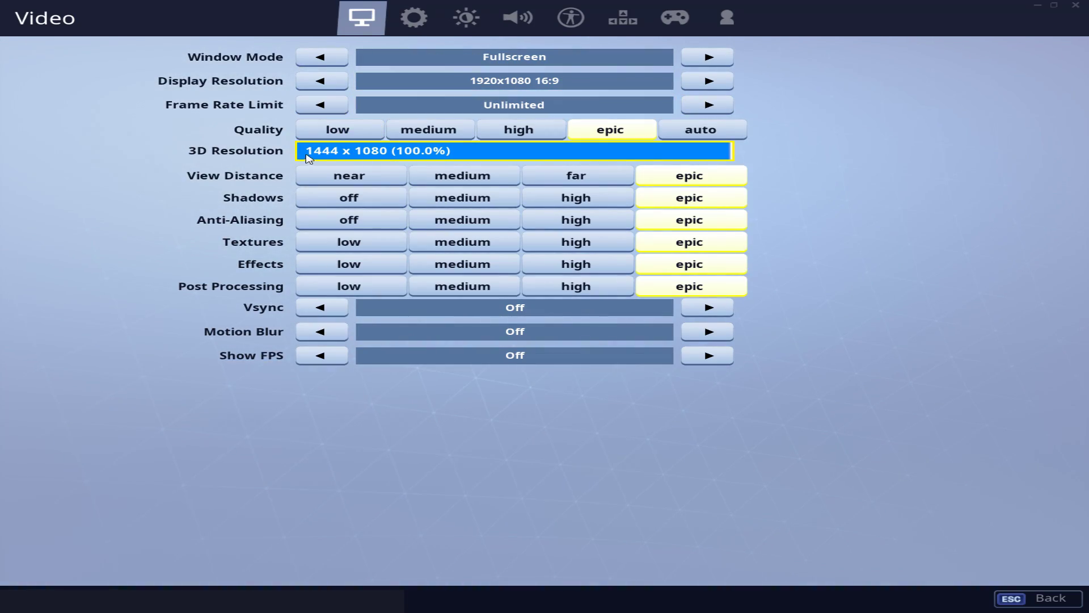
Switch View Distance, Shadows, Anti-Aliasing, Textures, Effects and Post Processing to Medium, apply, and exit to lobby
{"action": "left_click", "coordinate": [460, 177]}
{"action": "left_click", "coordinate": [461, 198]}
{"action": "left_click", "coordinate": [460, 220]}
{"action": "left_click", "coordinate": [461, 242]}
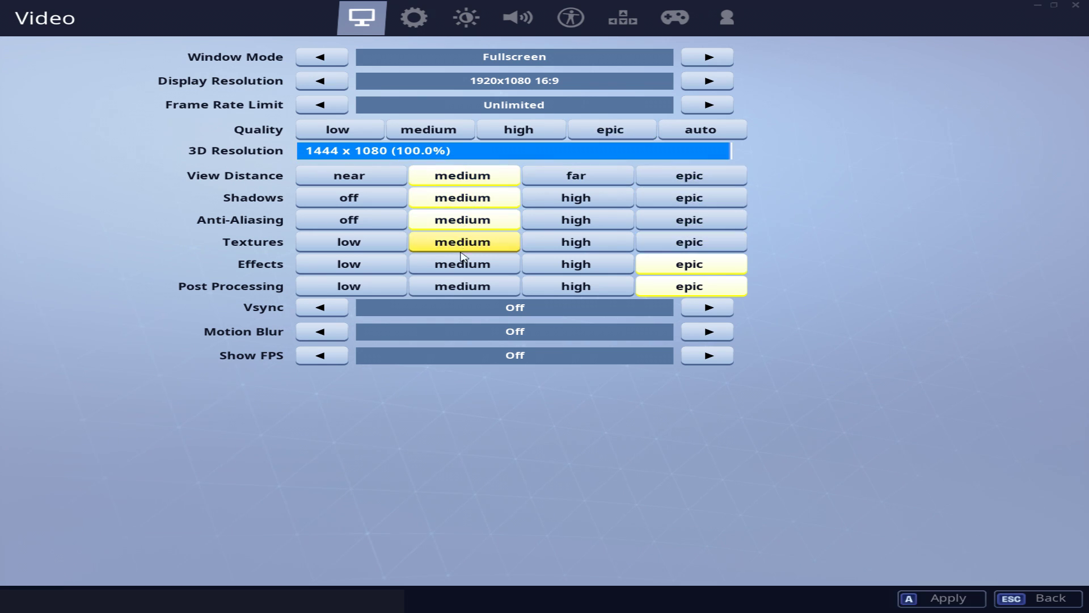
{"action": "left_click", "coordinate": [461, 264]}
{"action": "left_click", "coordinate": [460, 283]}
{"action": "left_click", "coordinate": [956, 590]}
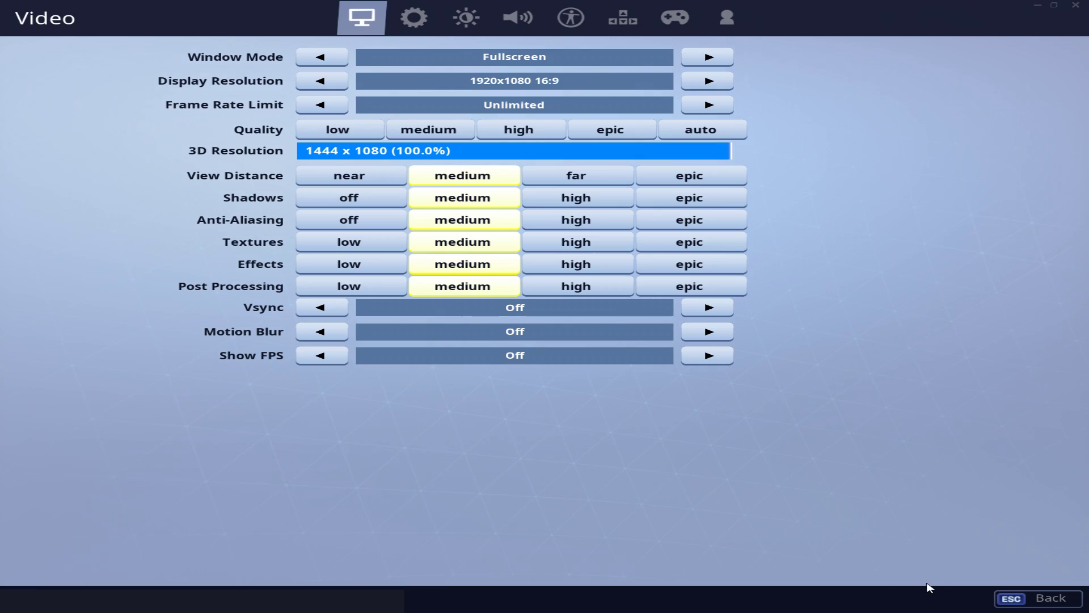
{"action": "key", "text": "Escape"}
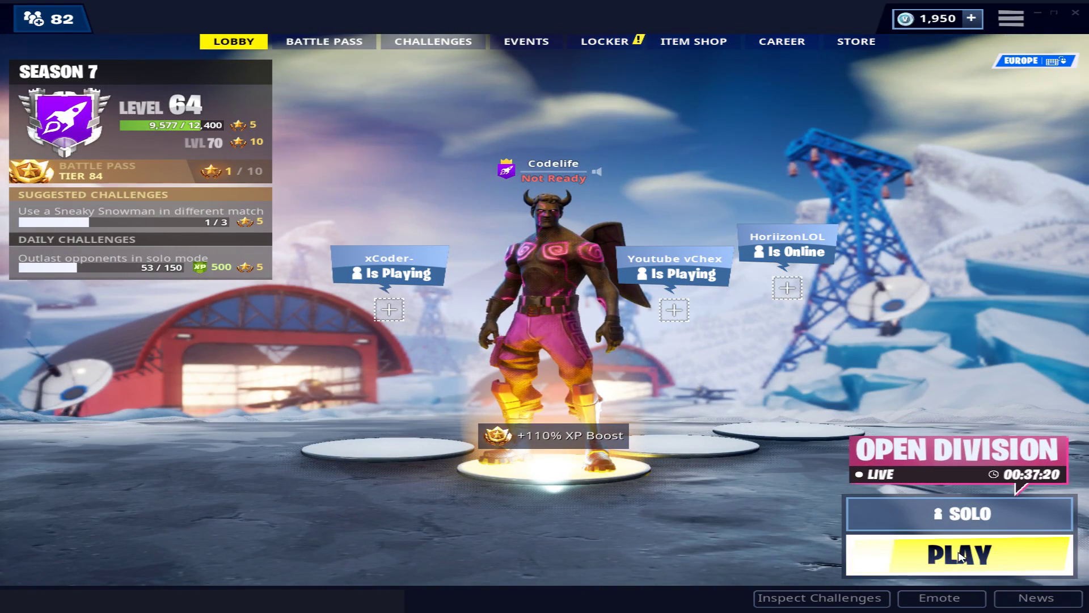
Play a solo match with a Pigskin emote and glider drop, then Alt+F4 to quit
{"action": "left_click", "coordinate": [959, 556]}
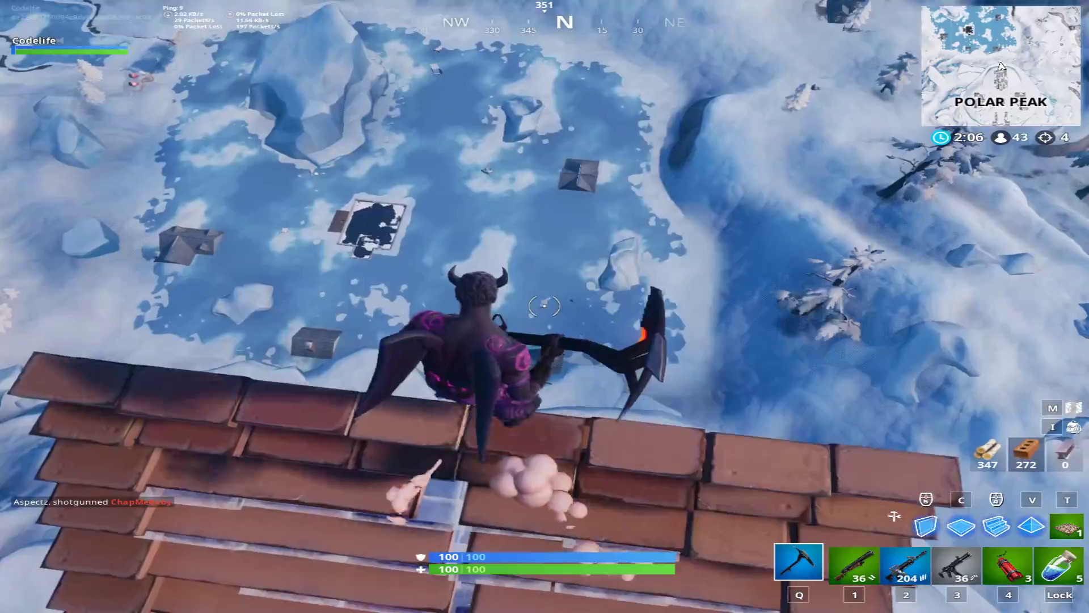
{"action": "key", "text": "b"}
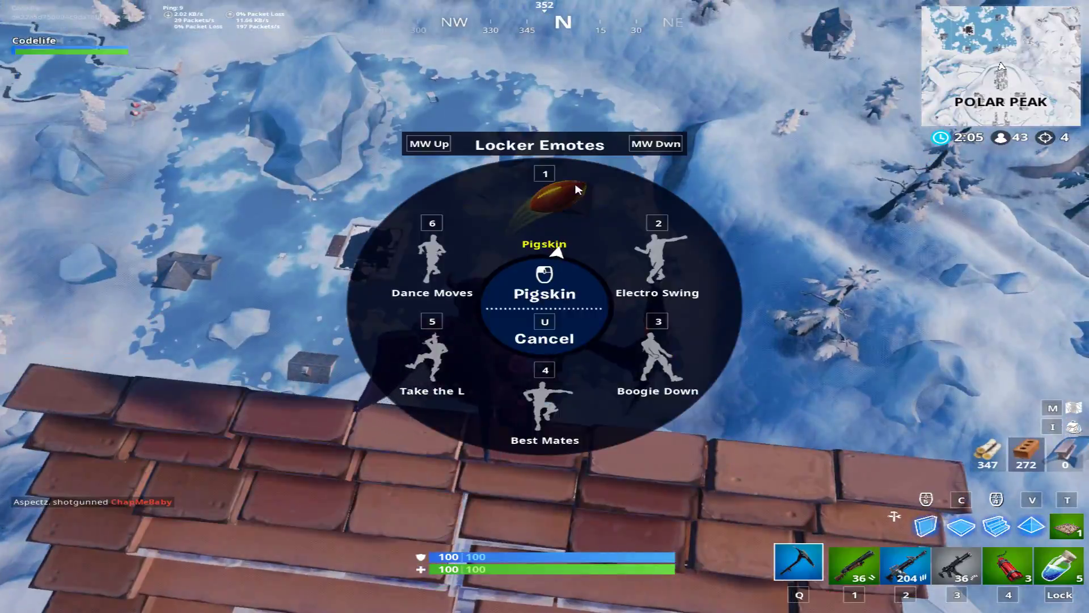
{"action": "key", "text": "w"}
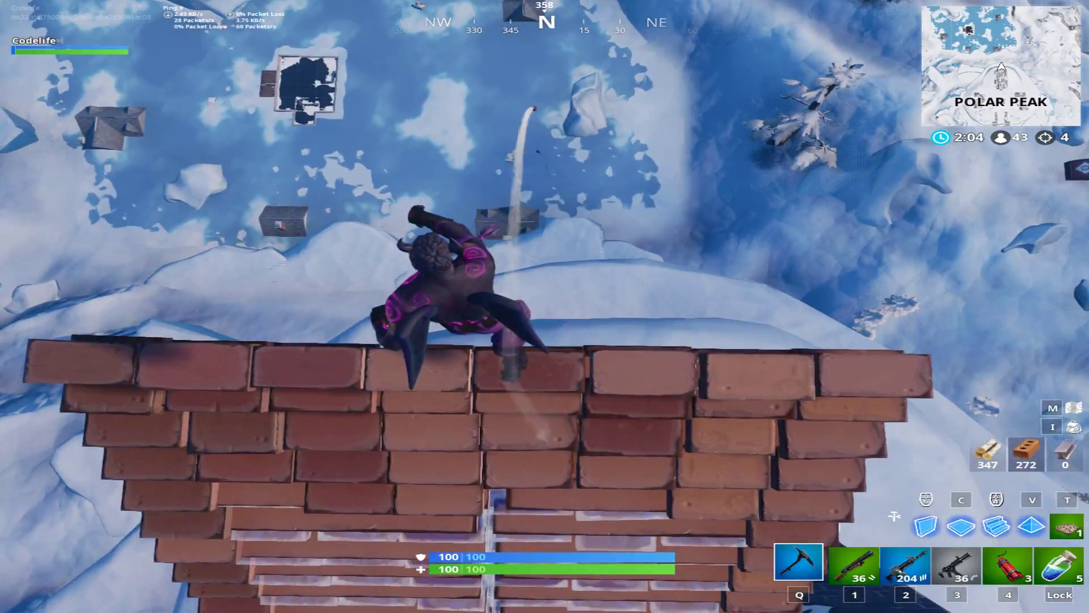
{"action": "key", "text": "space"}
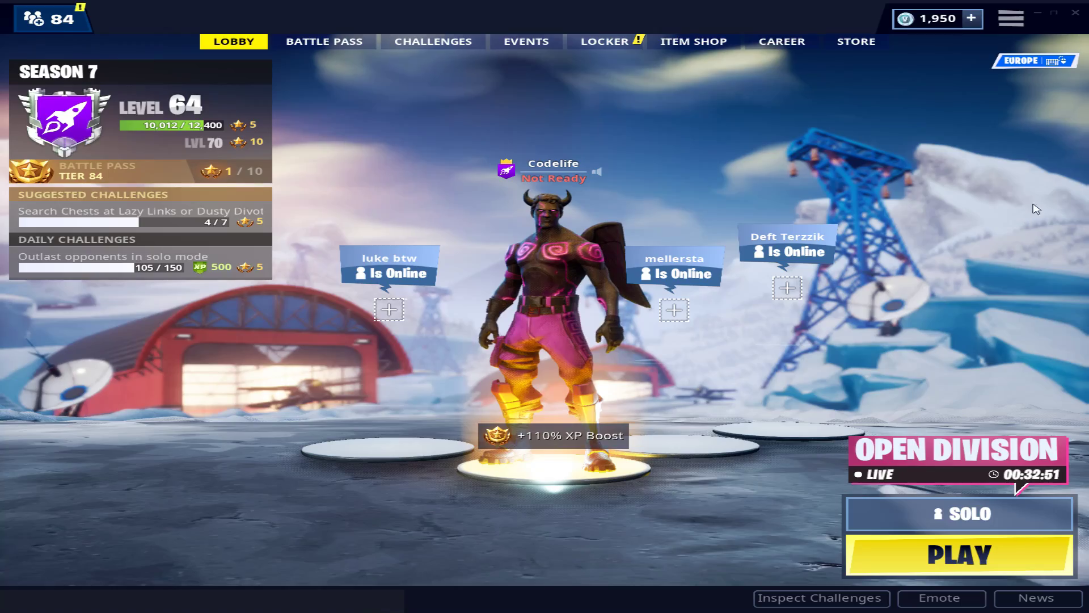
{"action": "key", "text": "alt+F4"}
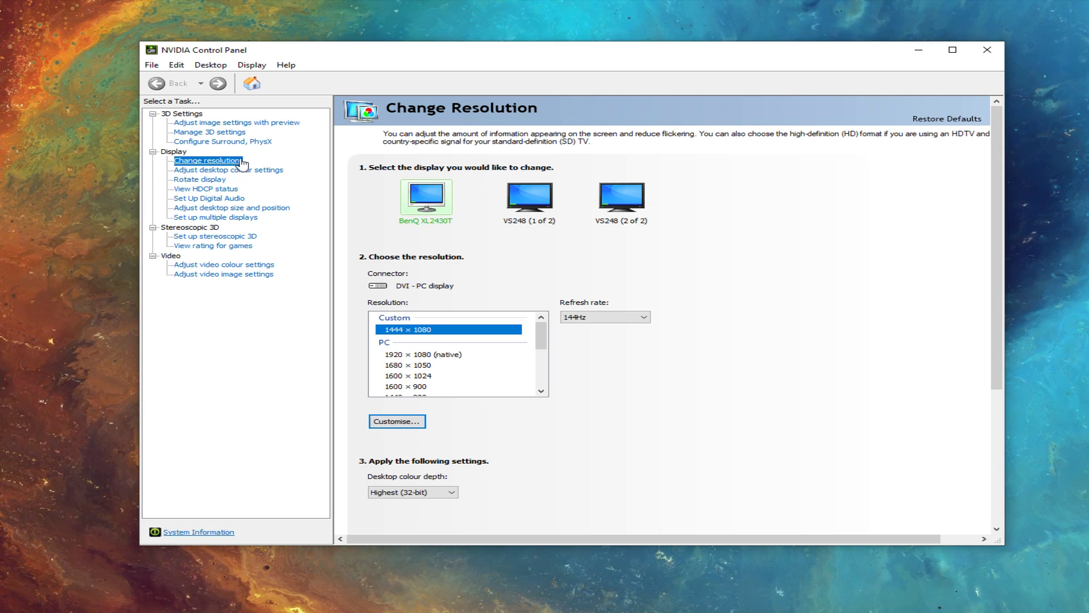
Select 1920 × 1080 (native) under PC resolutions and apply it to the desktop
{"action": "left_click", "coordinate": [446, 356]}
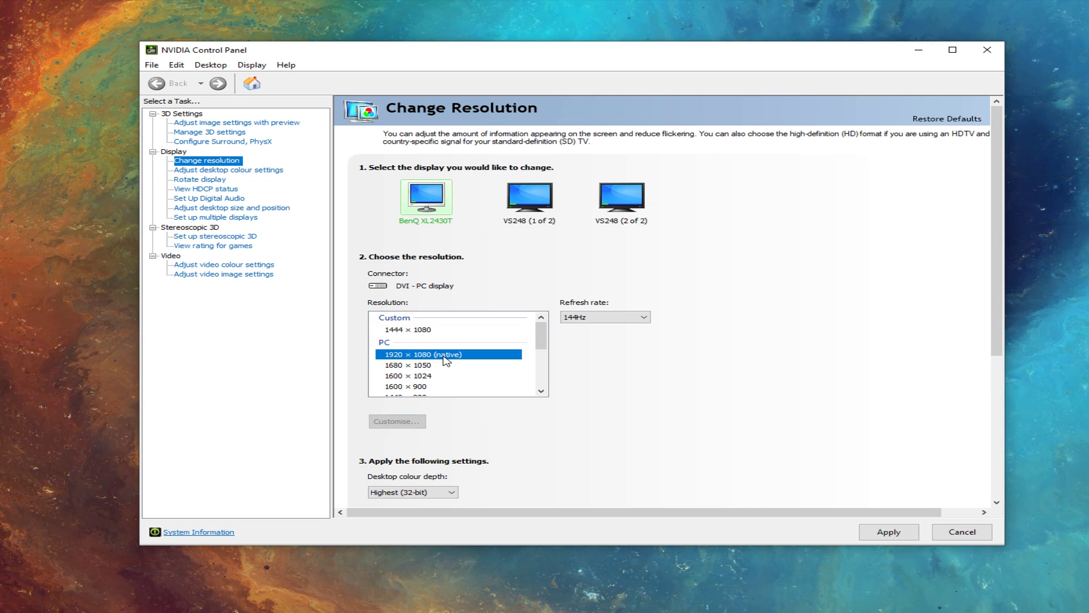
{"action": "left_click", "coordinate": [882, 533]}
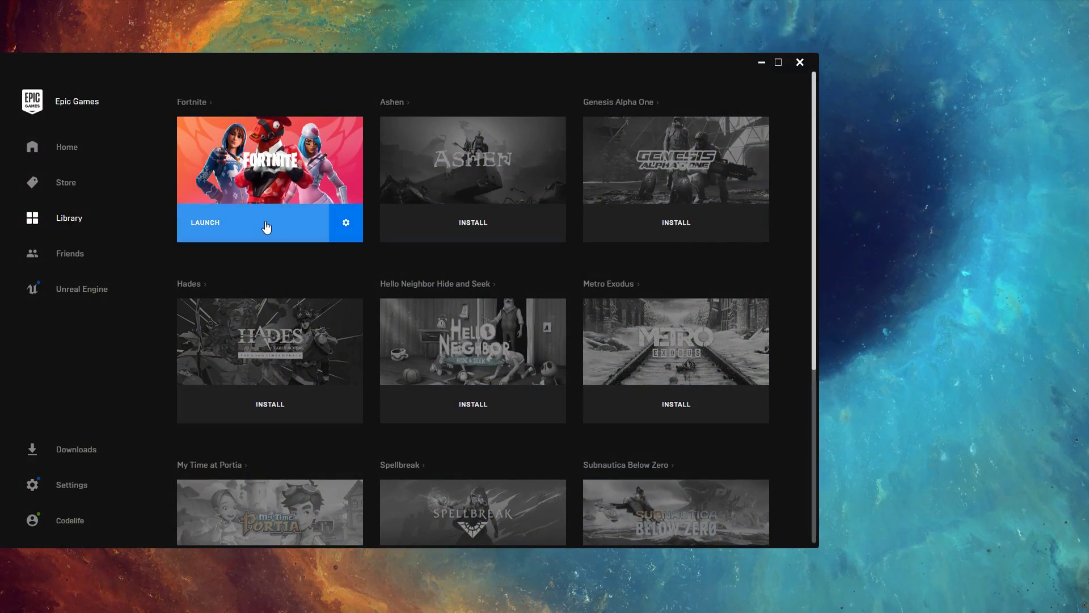
Relaunch Fortnite from the Library and view its Settings, showing 3D Resolution at 1444 x 1080
{"action": "left_click", "coordinate": [267, 227]}
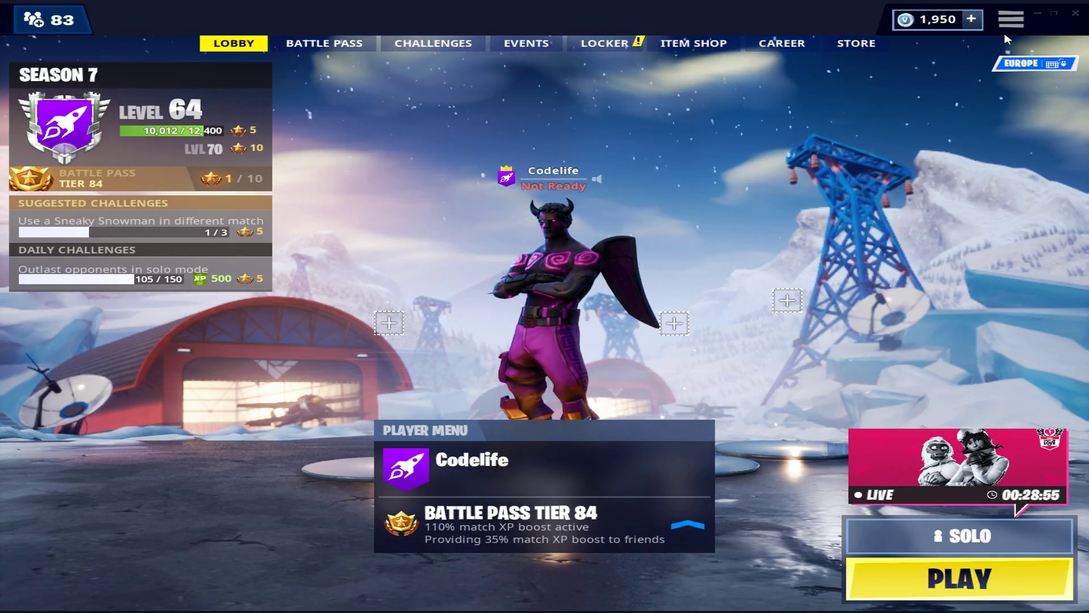
{"action": "left_click", "coordinate": [1004, 22]}
{"action": "left_click", "coordinate": [1010, 56]}
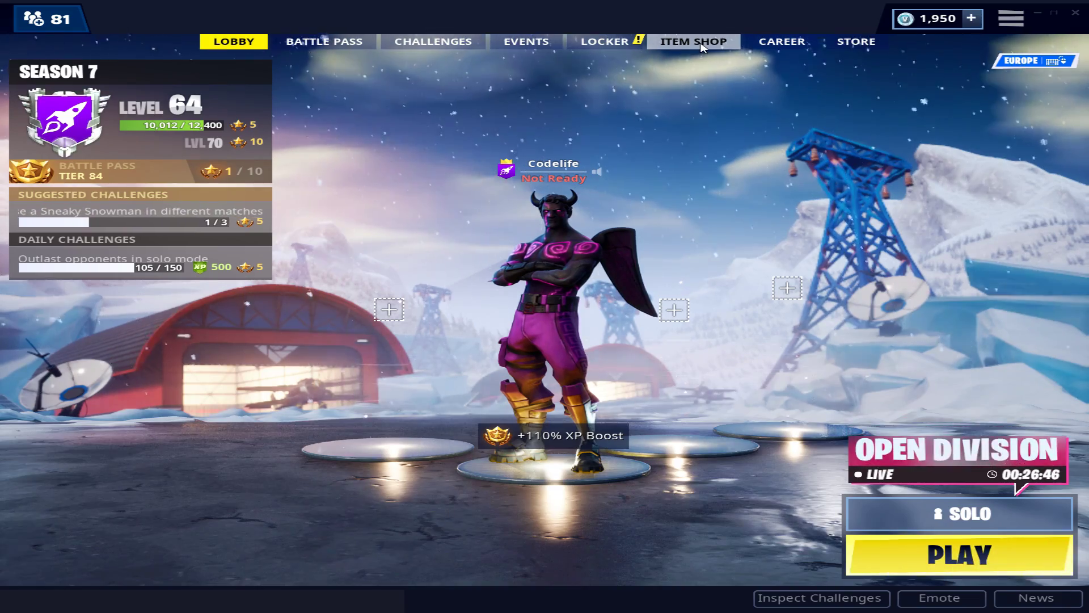
In the Item Shop, confirm the support-a-creator code and view the Brite Blimp glider at 1,200 V-Bucks
{"action": "left_click", "coordinate": [697, 45]}
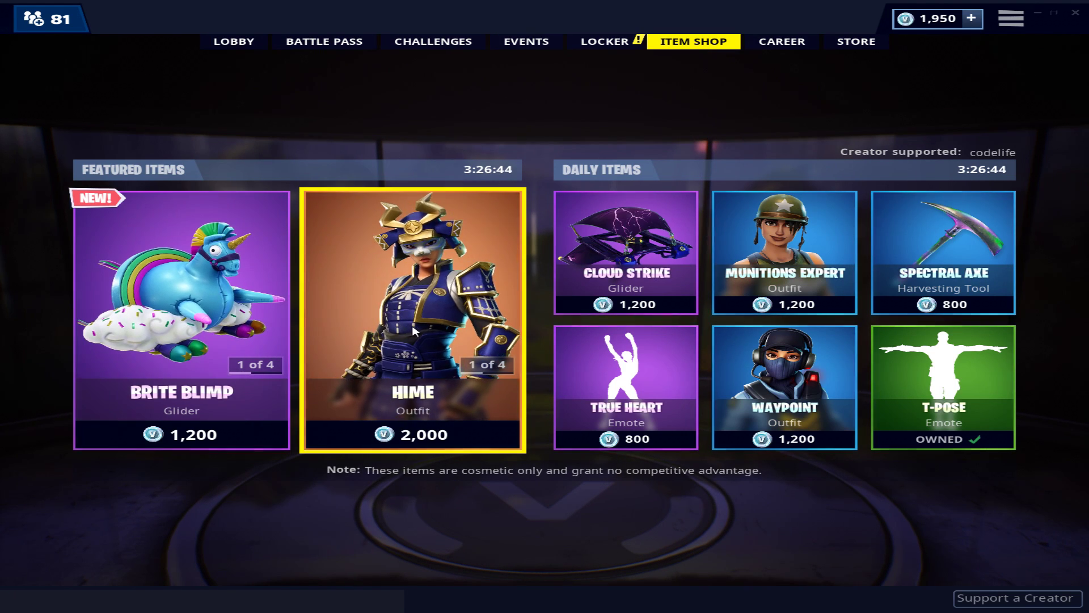
{"action": "left_click", "coordinate": [964, 598]}
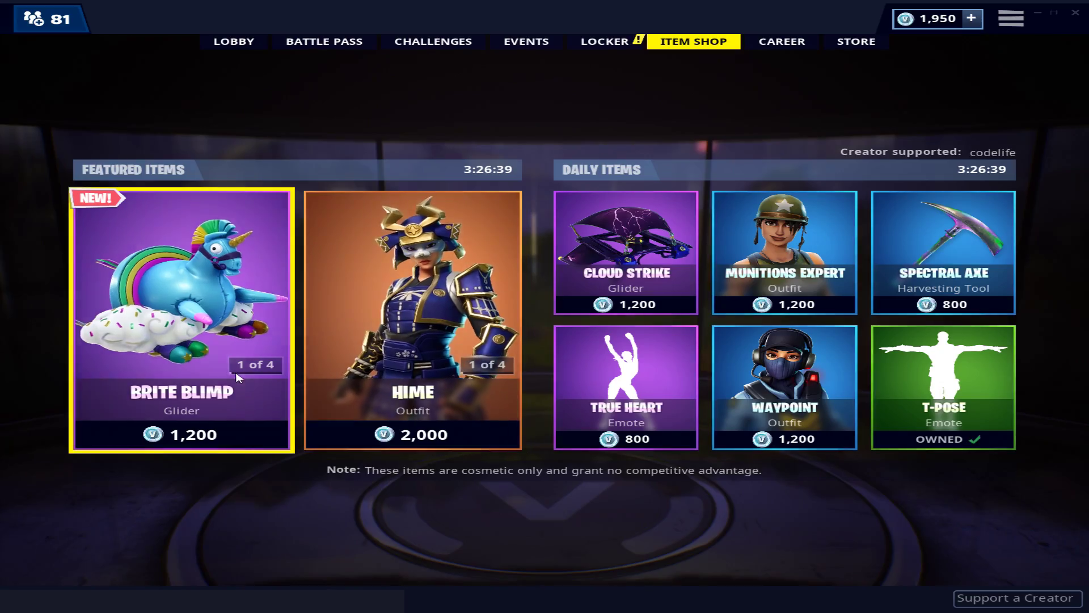
{"action": "left_click", "coordinate": [226, 381]}
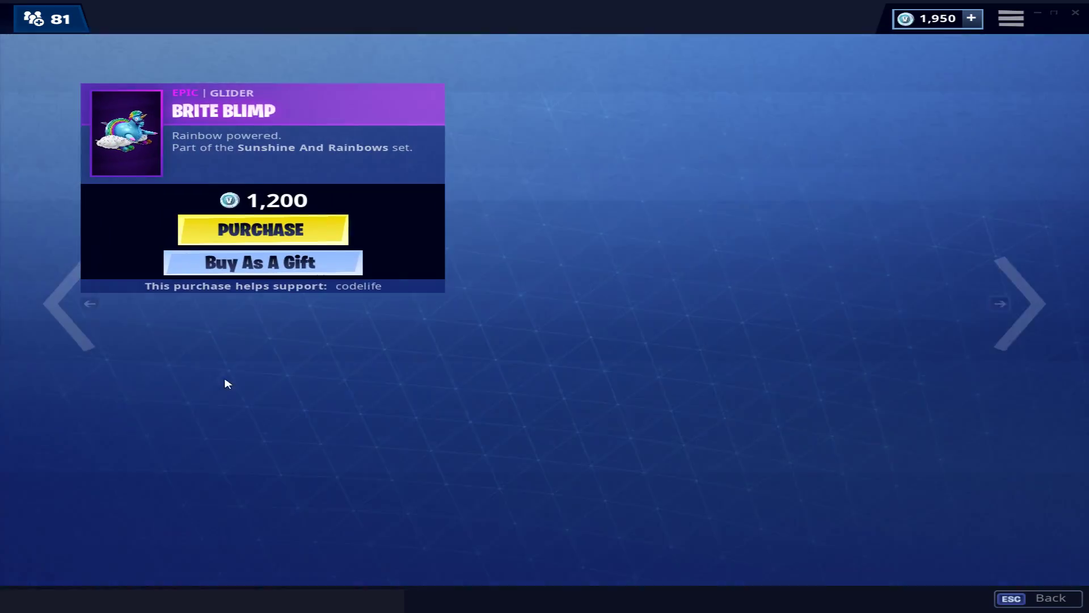